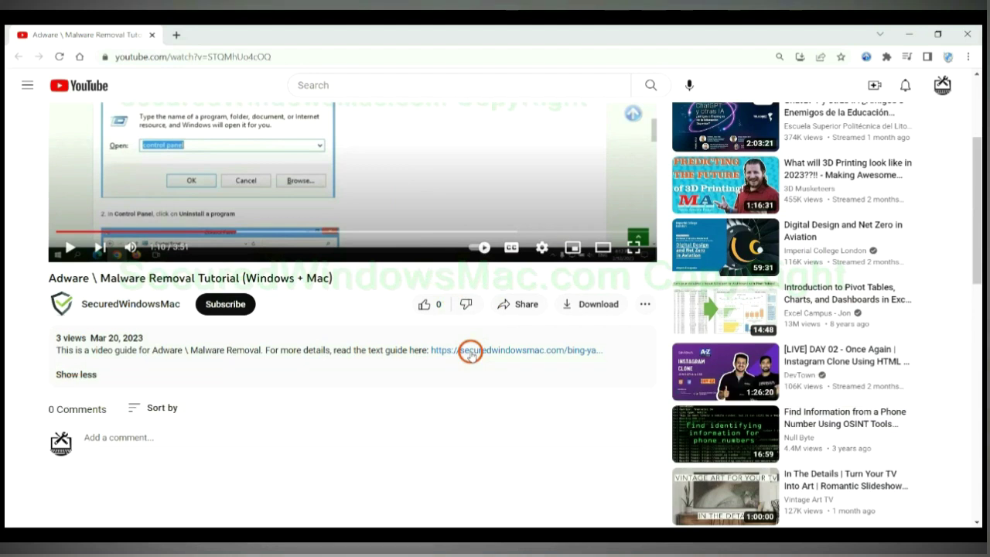
Step: Open the SecuredWindowsMac.com removal guide from the YouTube description link in a new tab
click(470, 352)
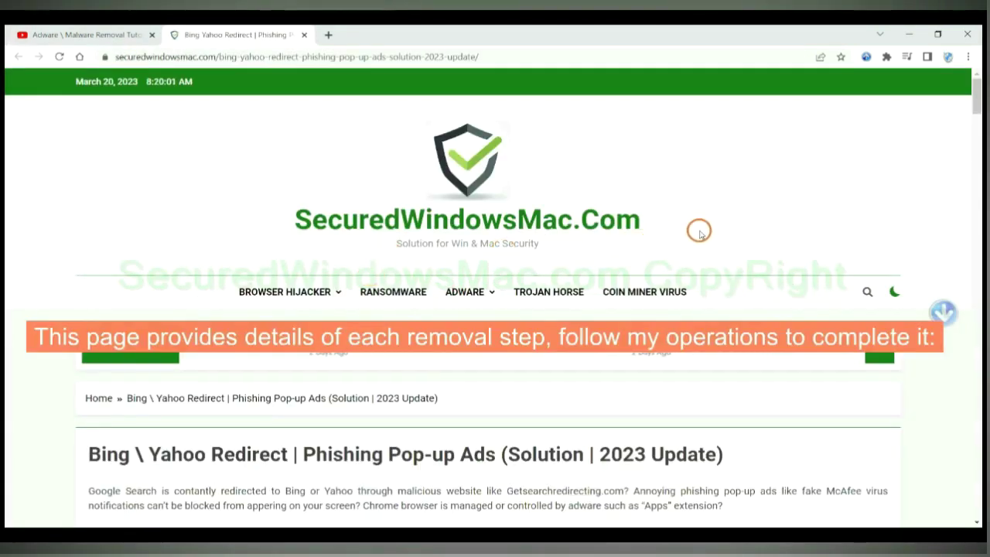
Step: Scroll the guide to the highlighted Instant Automatic Removal heading and its Download SpyHunter buttons
scroll(534, 341, down, 5)
scroll(495, 294, down, 7)
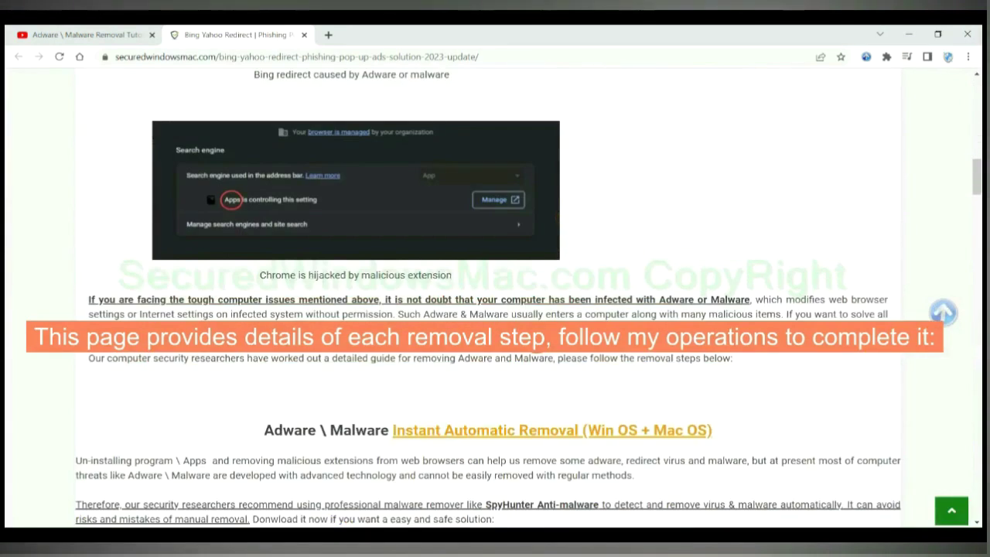
scroll(534, 341, down, 3)
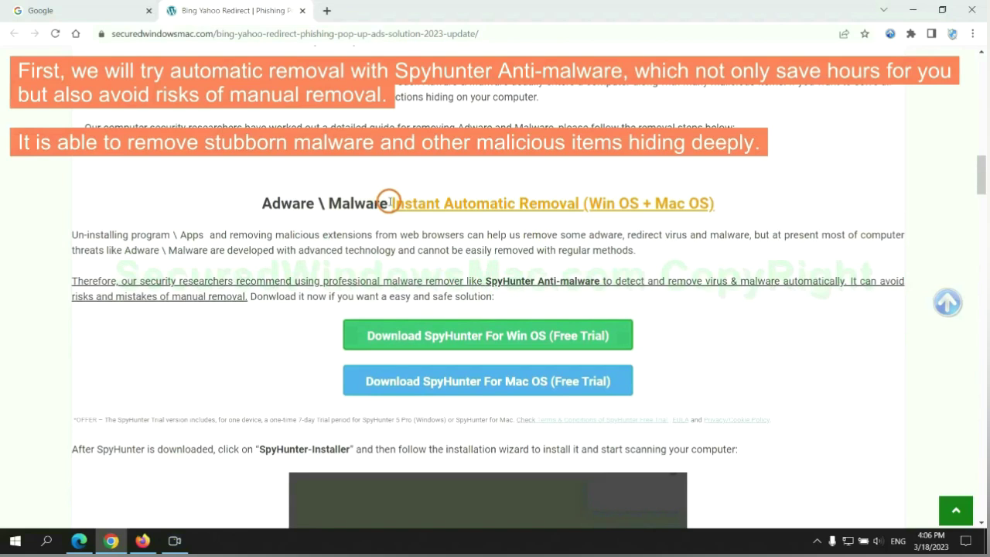
drag(388, 200, 580, 203)
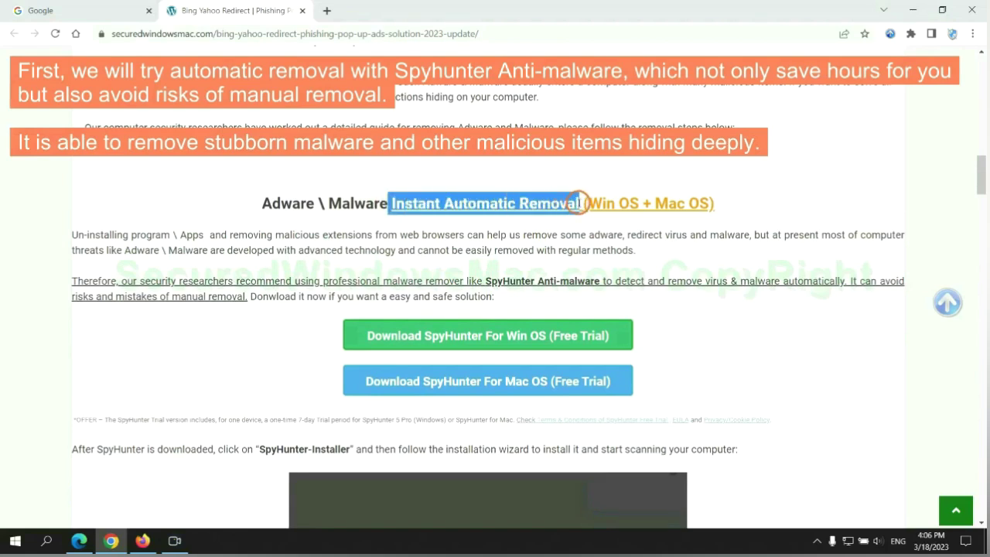
click(493, 170)
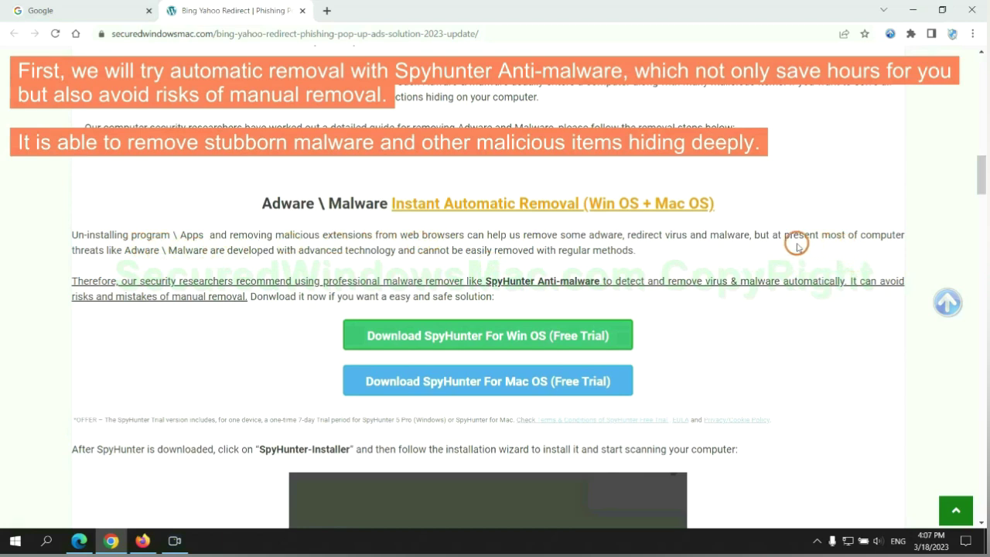
scroll(491, 272, down, 1)
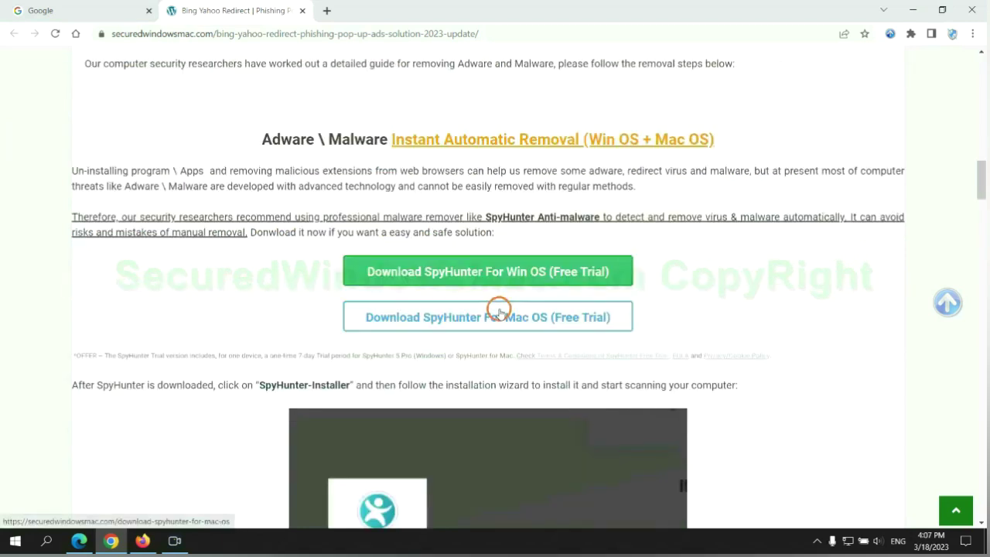
Step: Download the SpyHunter installer for Win OS, keep it despite the warning, and launch it
scroll(499, 309, down, 2)
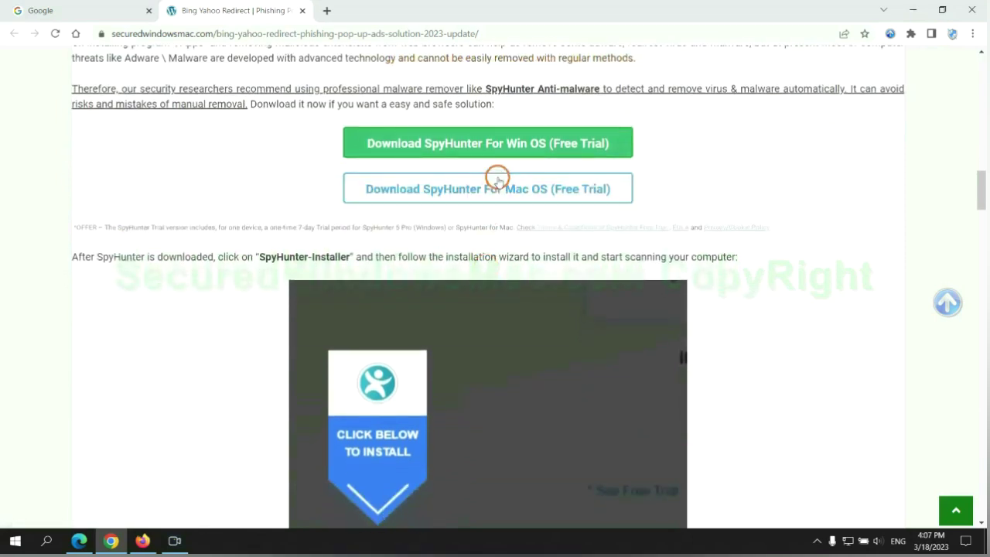
click(498, 145)
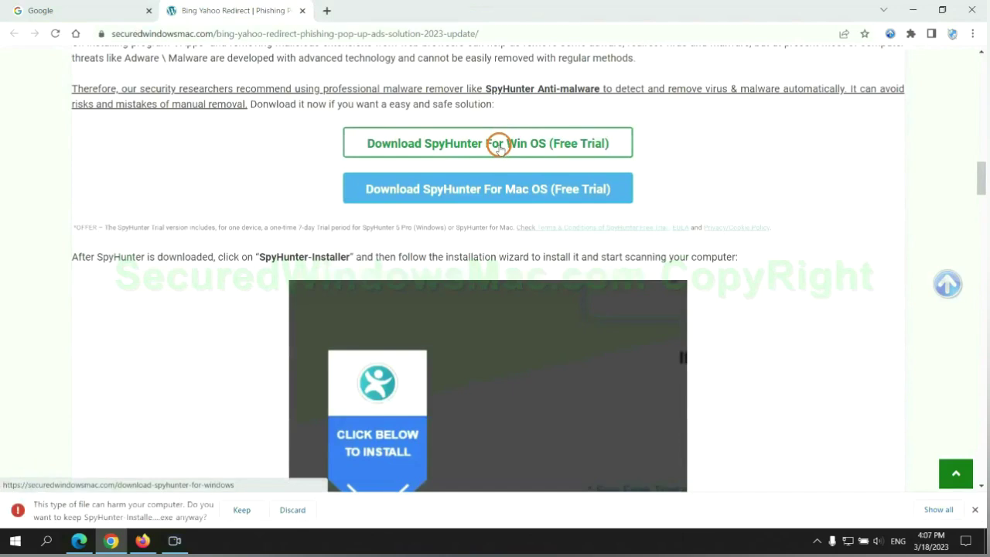
click(239, 512)
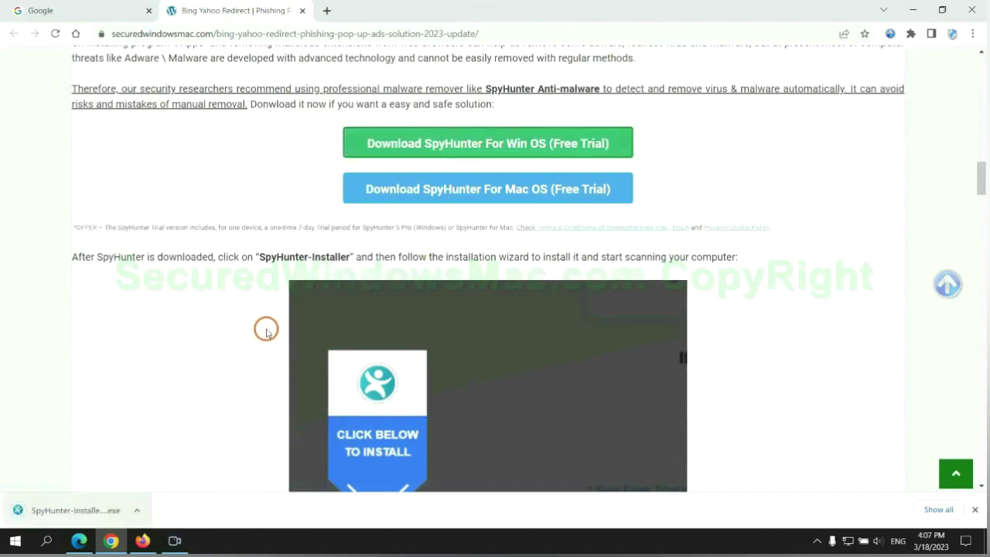
click(93, 511)
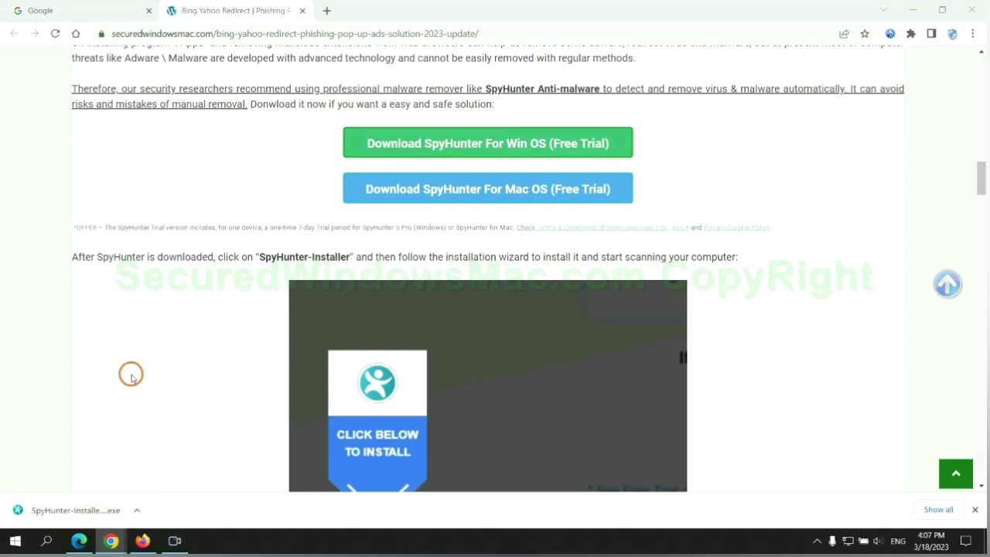
scroll(480, 223, down, 3)
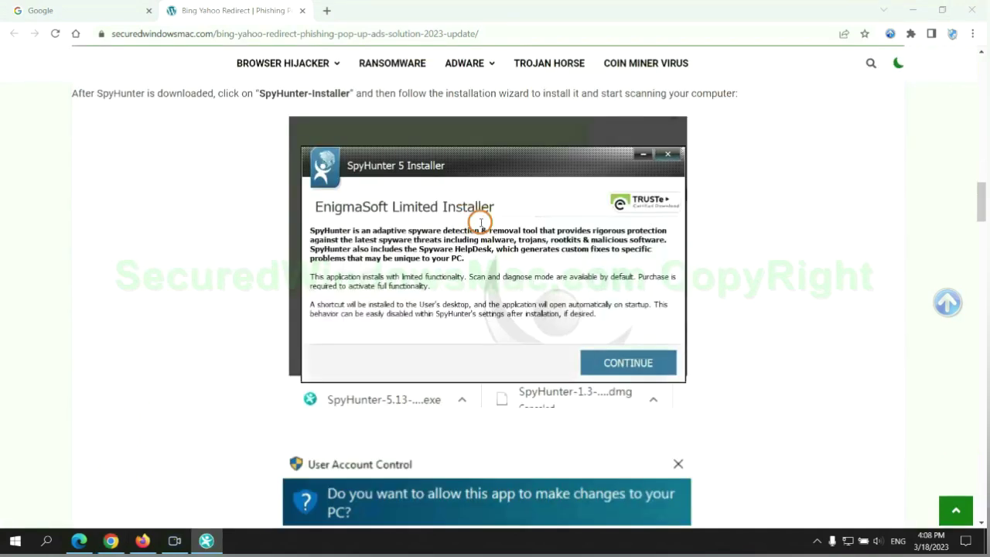
Step: Install SpyHunter 5 accepting the EULA, move past the 703 detected issues, and start the 7-day free trial
click(650, 363)
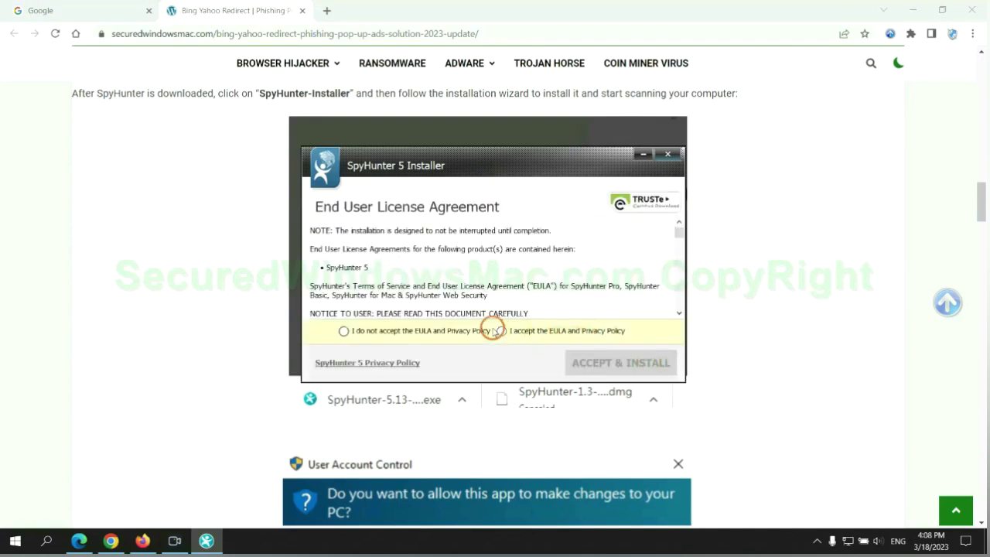
click(501, 331)
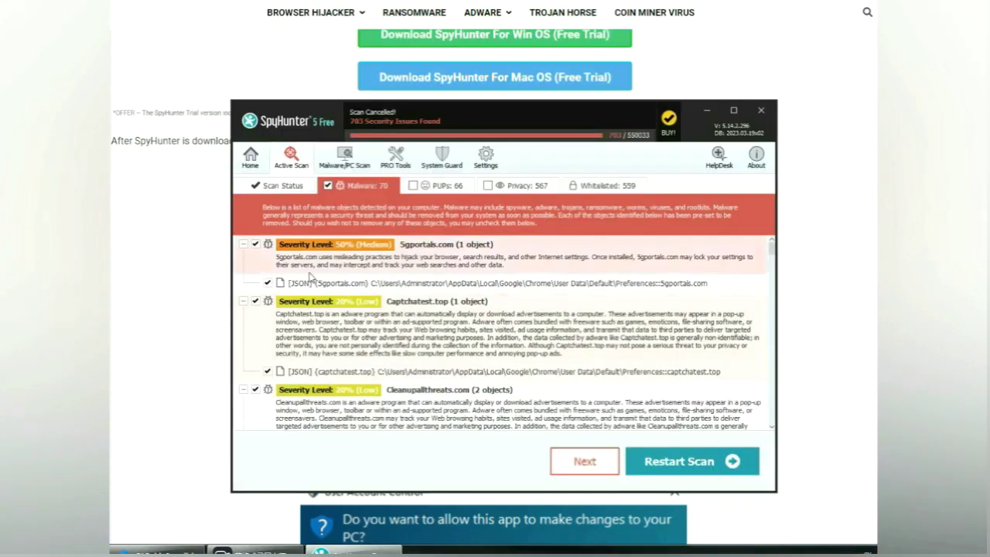
click(585, 461)
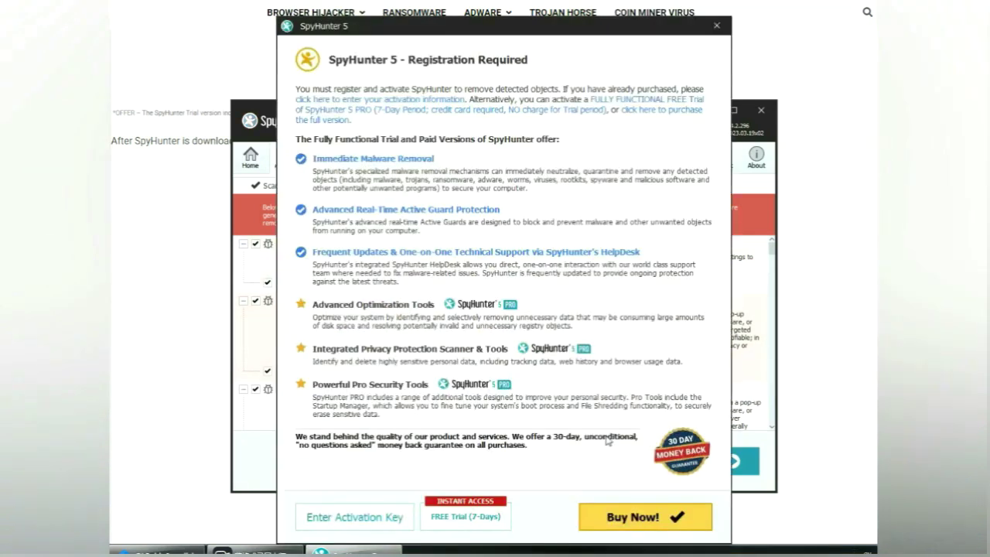
click(467, 517)
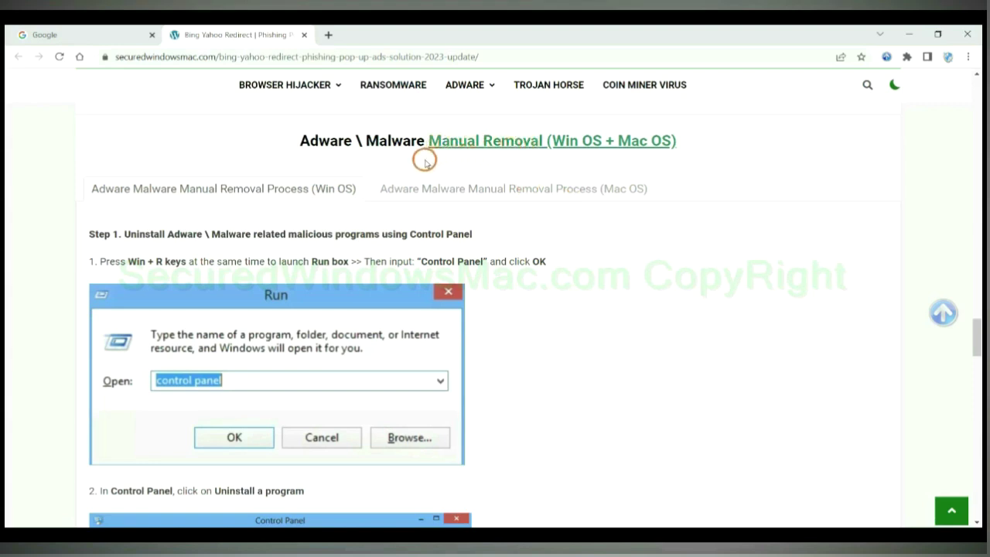
Step: Highlight Win OS and Mac OS in the Manual Removal heading and show the Mac OS removal steps
drag(551, 141, 604, 142)
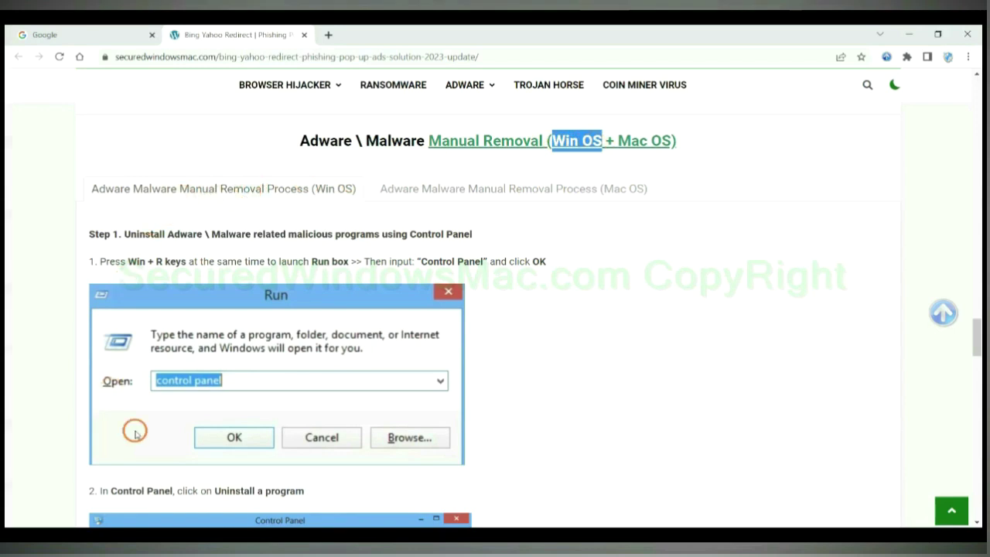
drag(617, 141, 670, 141)
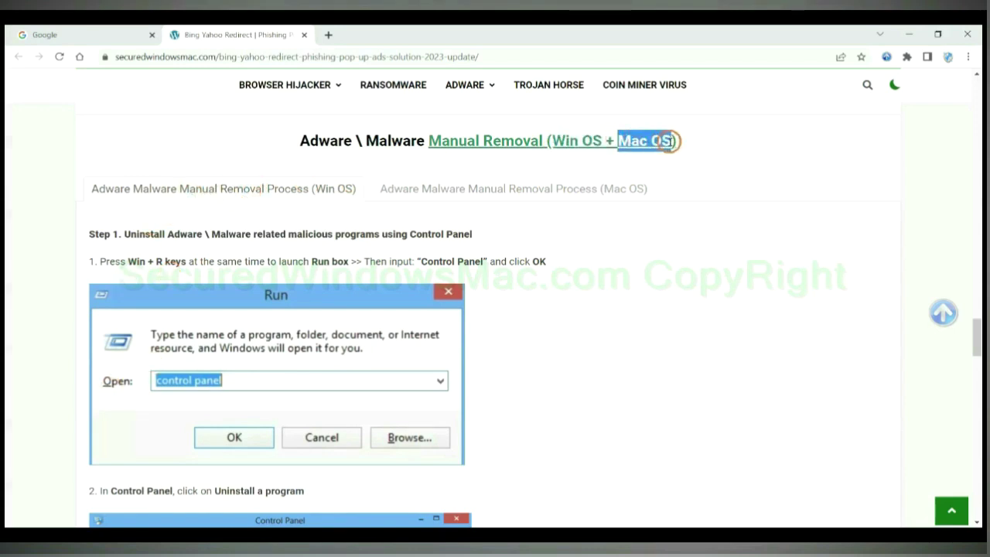
click(503, 188)
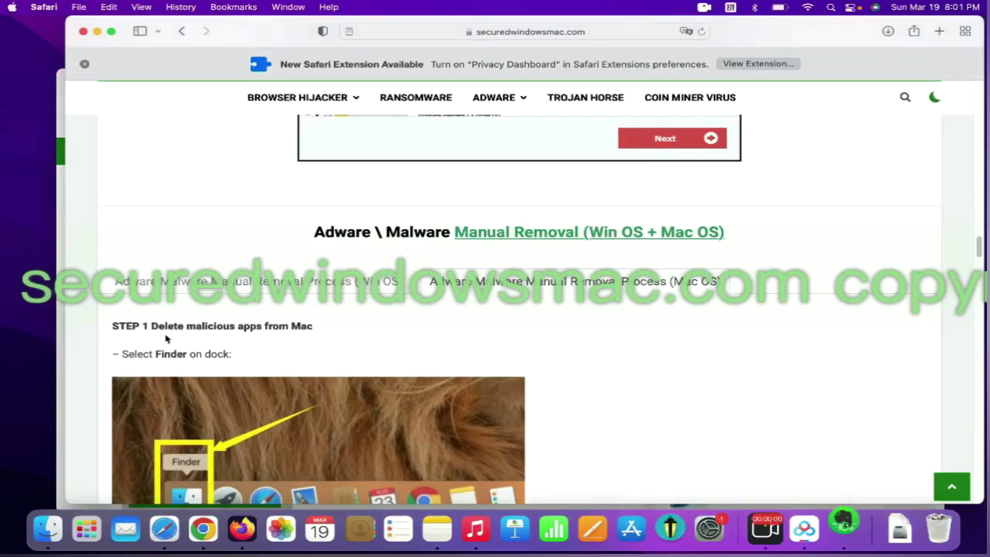
Step: Highlight the 'Delete malicious apps' step title and scroll on through the guide
drag(153, 326, 259, 325)
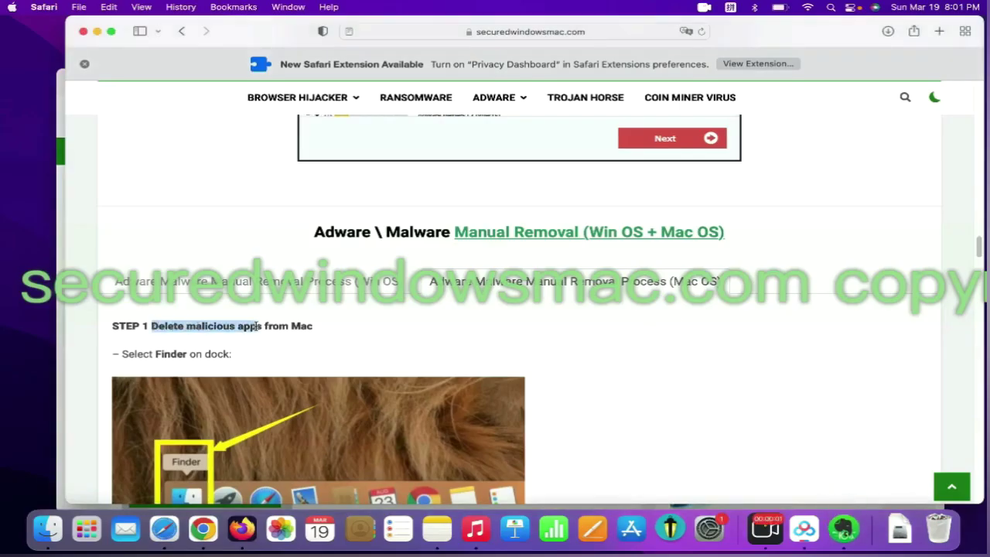
click(873, 307)
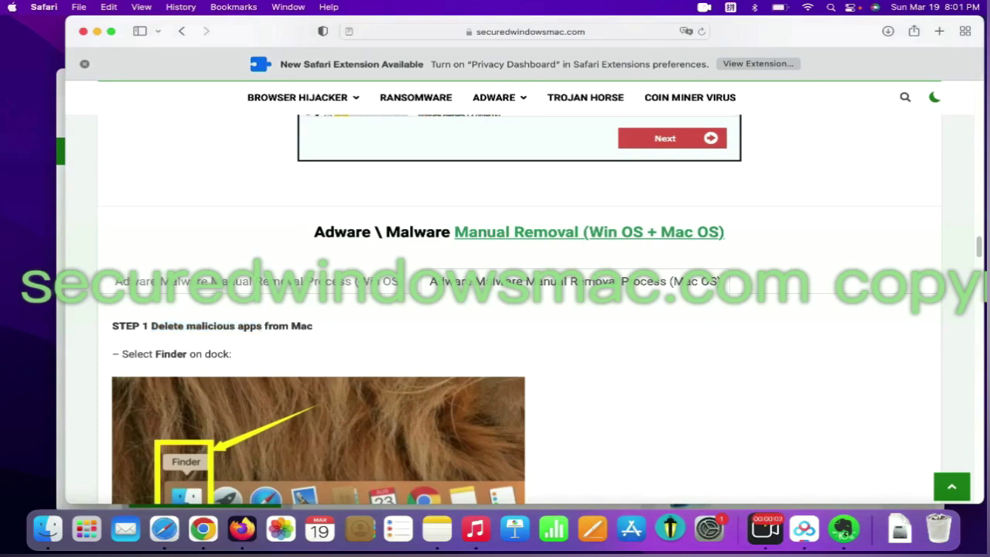
scroll(150, 280, down, 5)
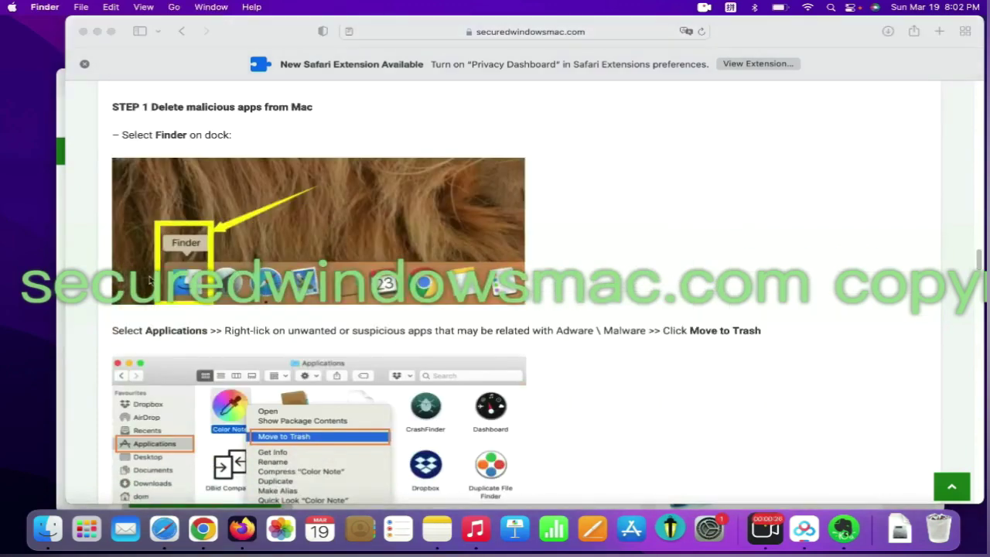
Step: In Finder's Applications folder, send the BeeCut app to the Trash and empty the Trash
click(54, 532)
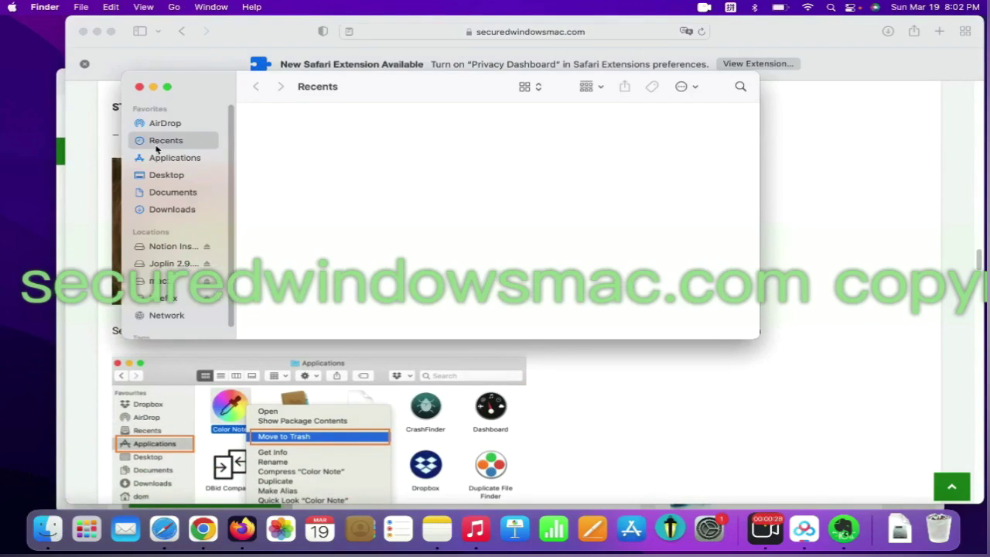
click(163, 156)
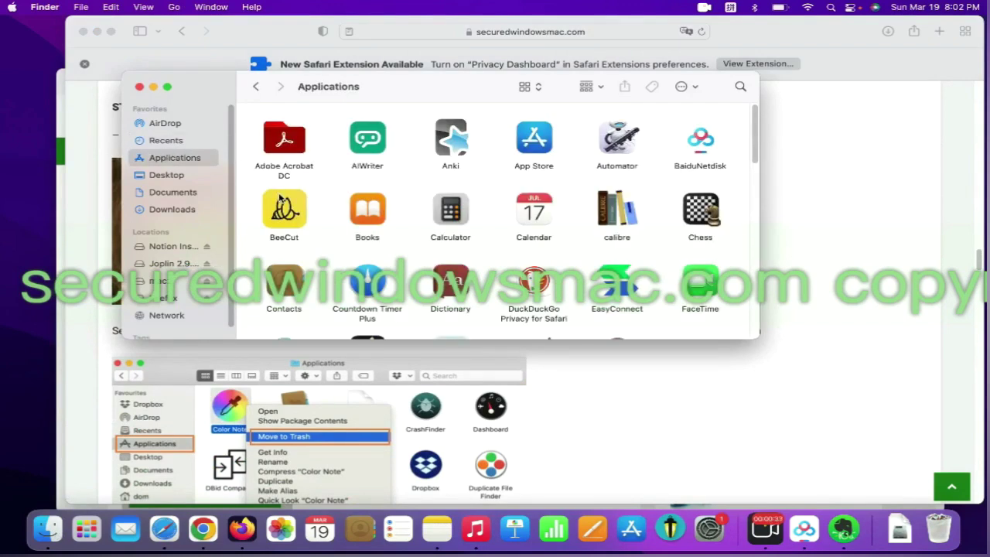
right_click(281, 199)
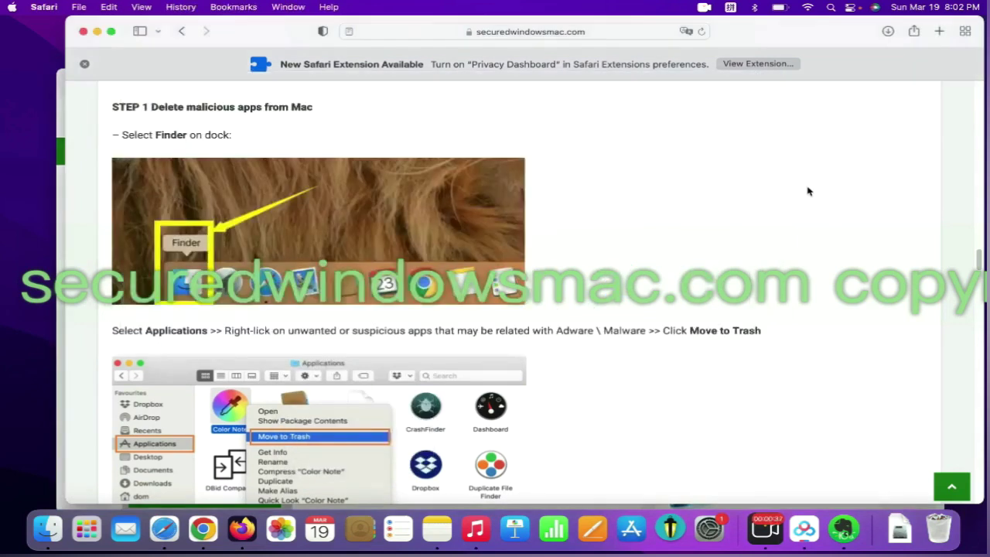
scroll(806, 190, down, 5)
right_click(936, 529)
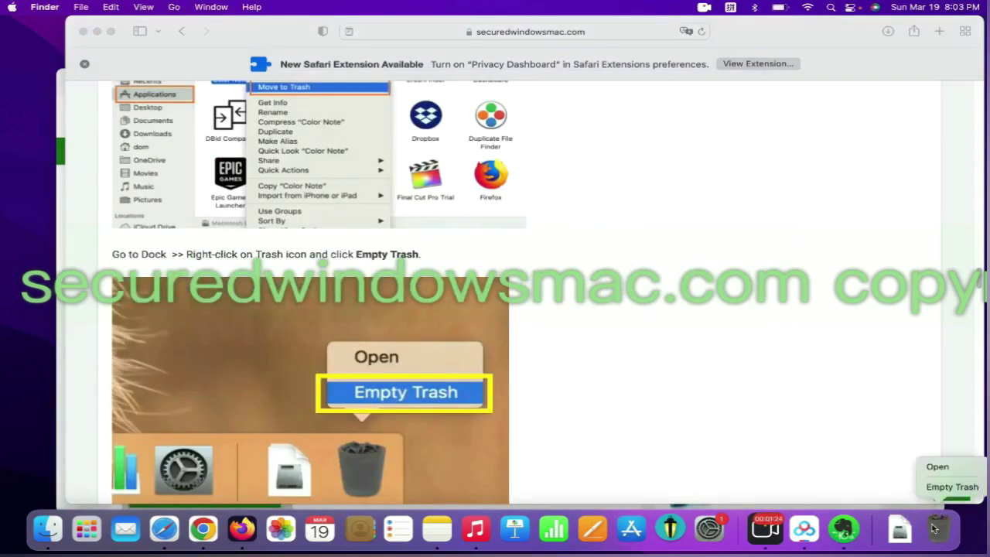
click(951, 488)
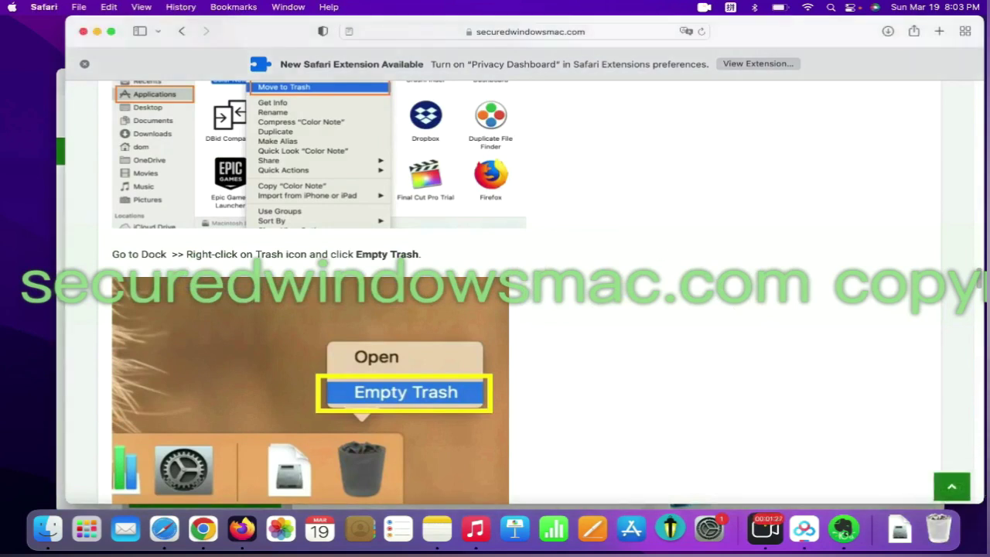
Step: Highlight the Step 2 extensions heading and open Safari Preferences on the Extensions section
scroll(980, 284, down, 5)
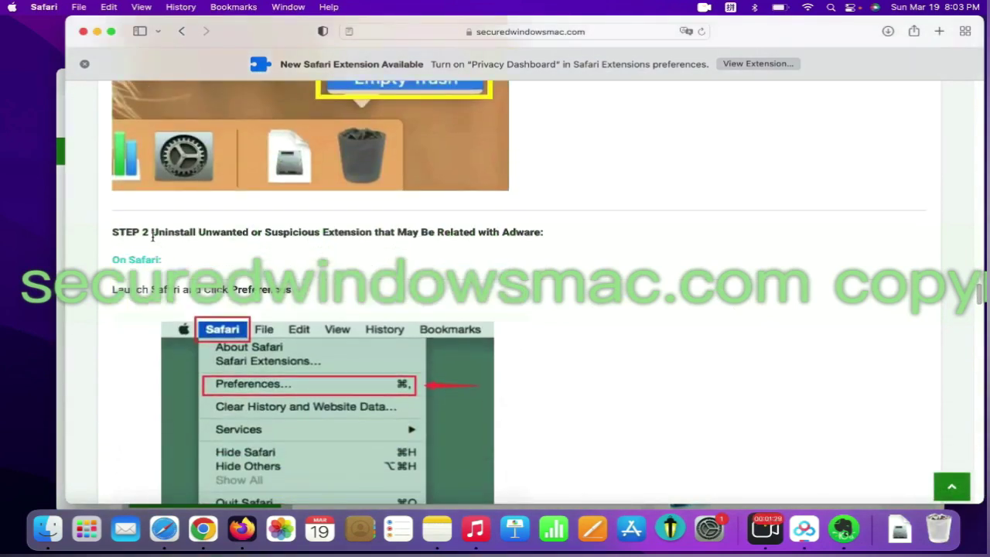
drag(374, 233, 155, 230)
click(155, 230)
scroll(145, 154, down, 1)
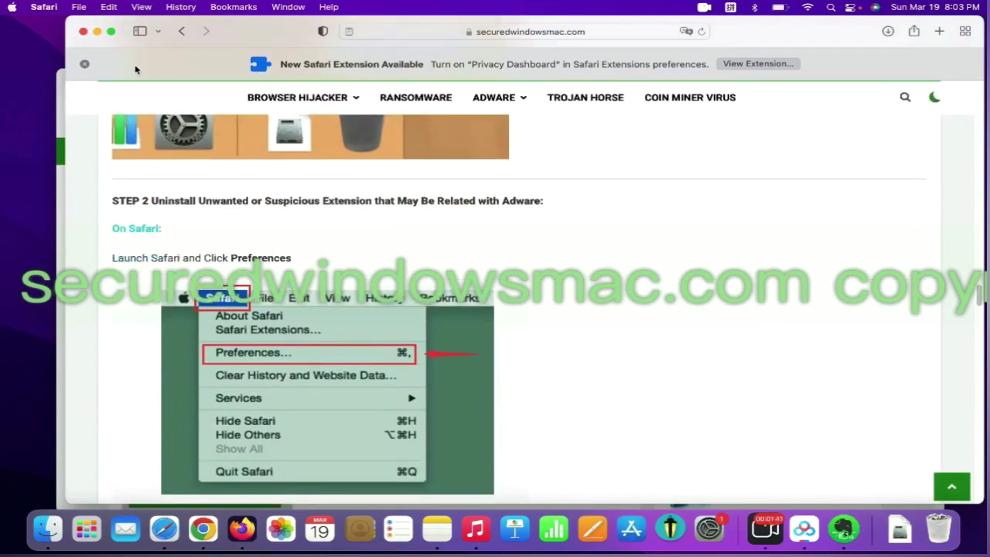
click(47, 9)
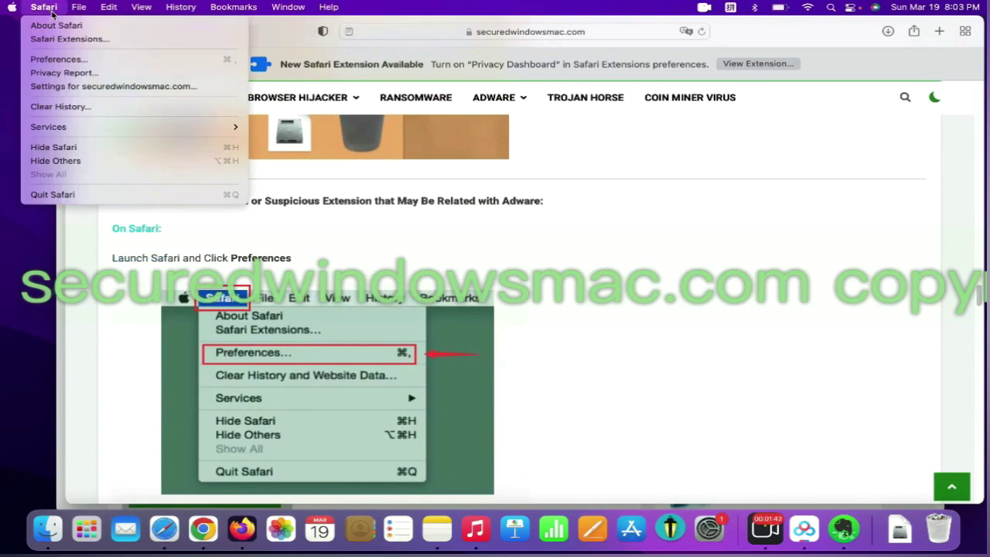
click(74, 60)
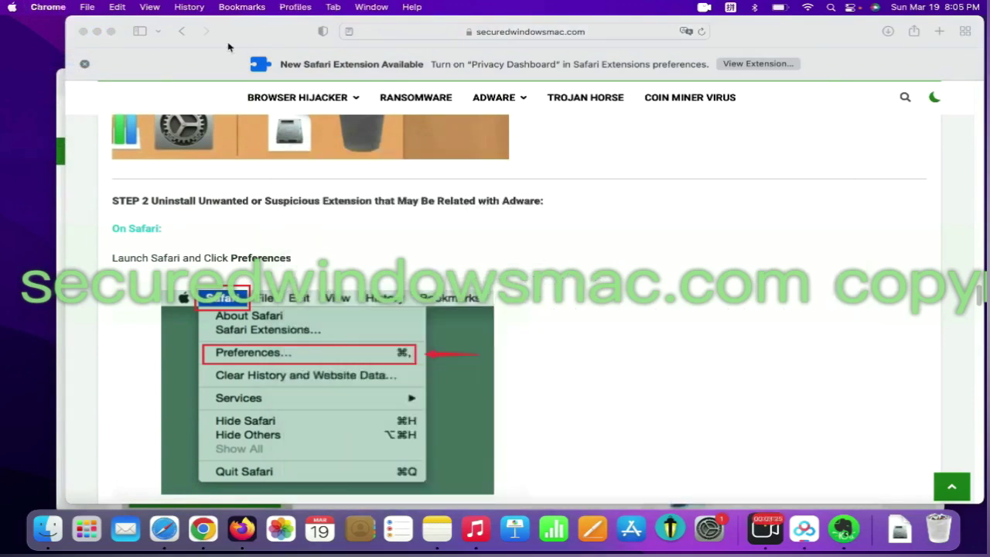
Step: Remove the 'Netflix Party is now Teleparty' extension from Chrome, then open Firefox's extension manager
click(204, 531)
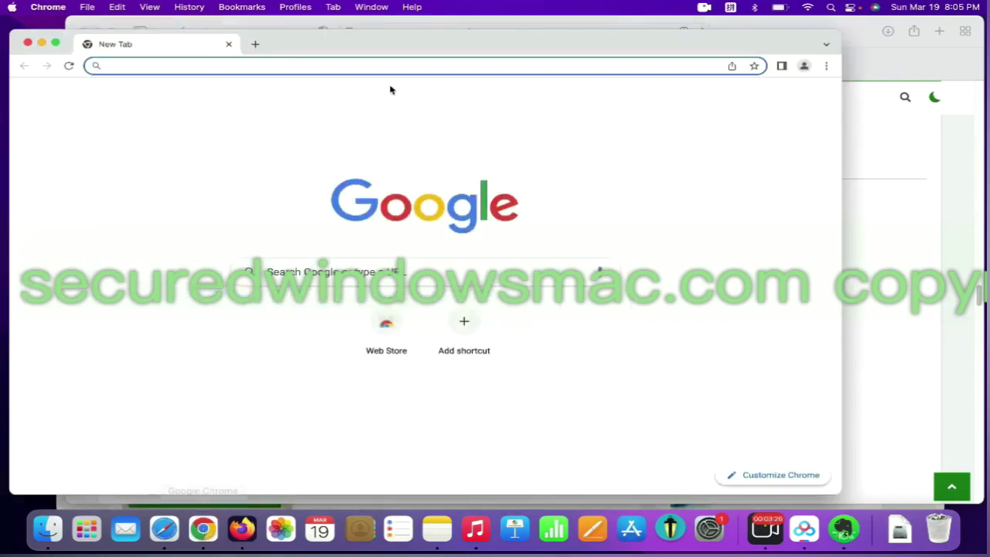
click(828, 67)
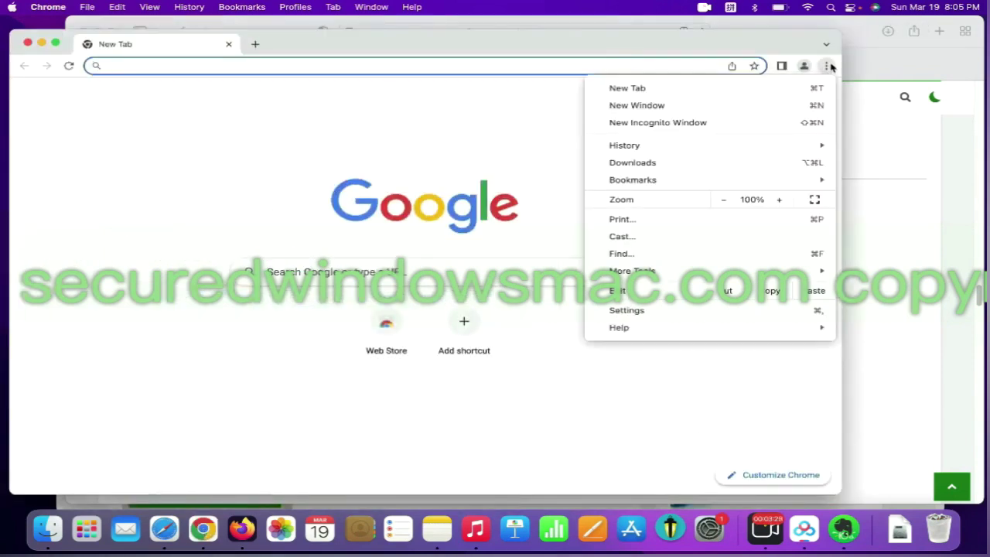
mouse_move(691, 281)
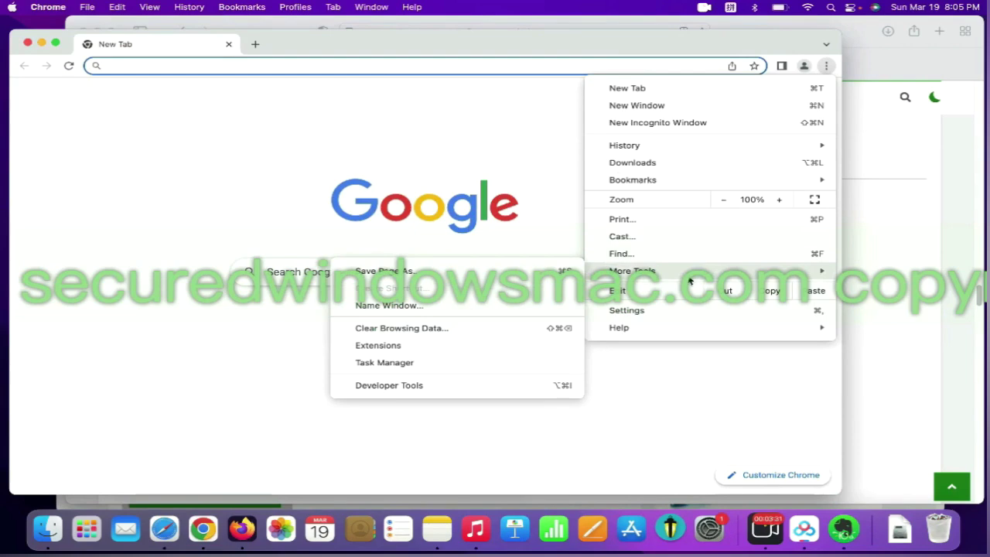
click(453, 345)
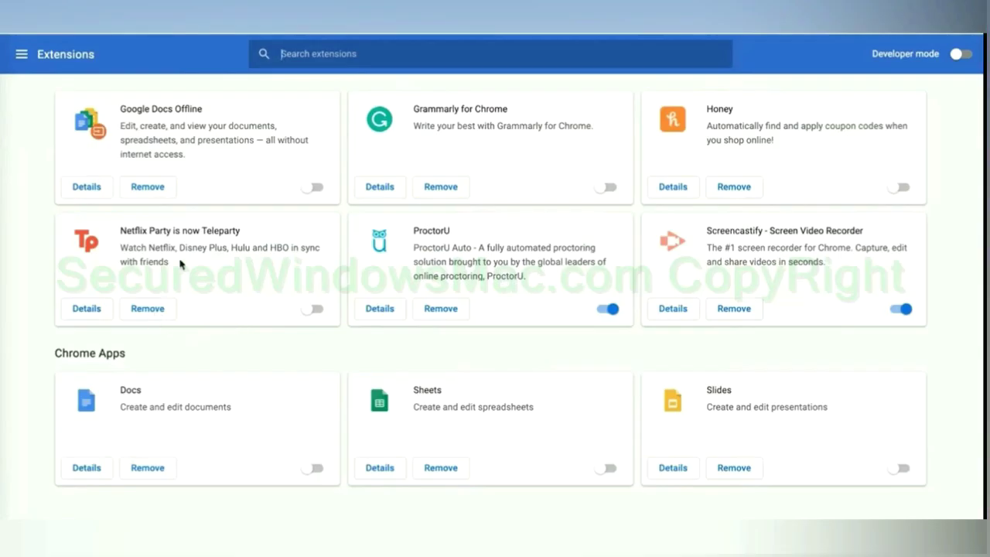
click(147, 309)
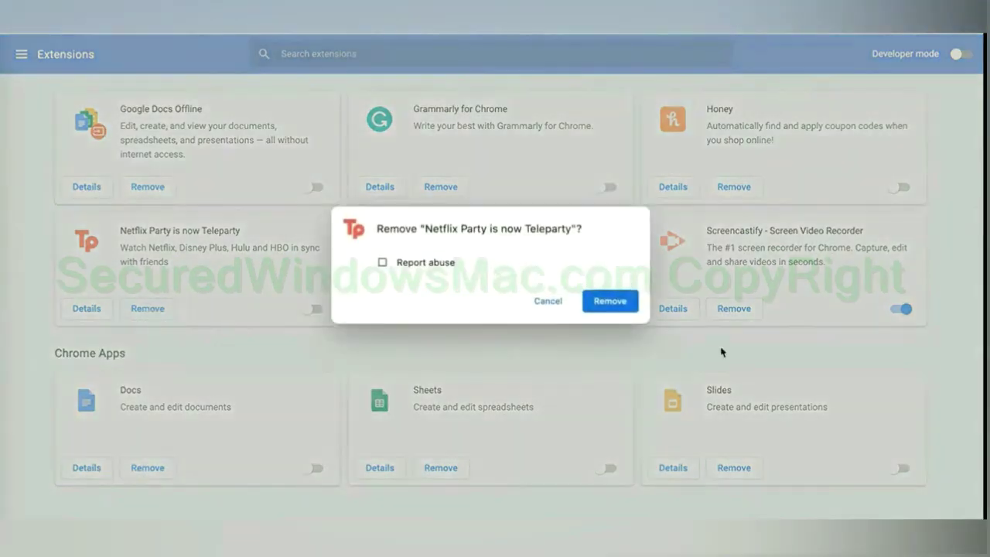
click(611, 301)
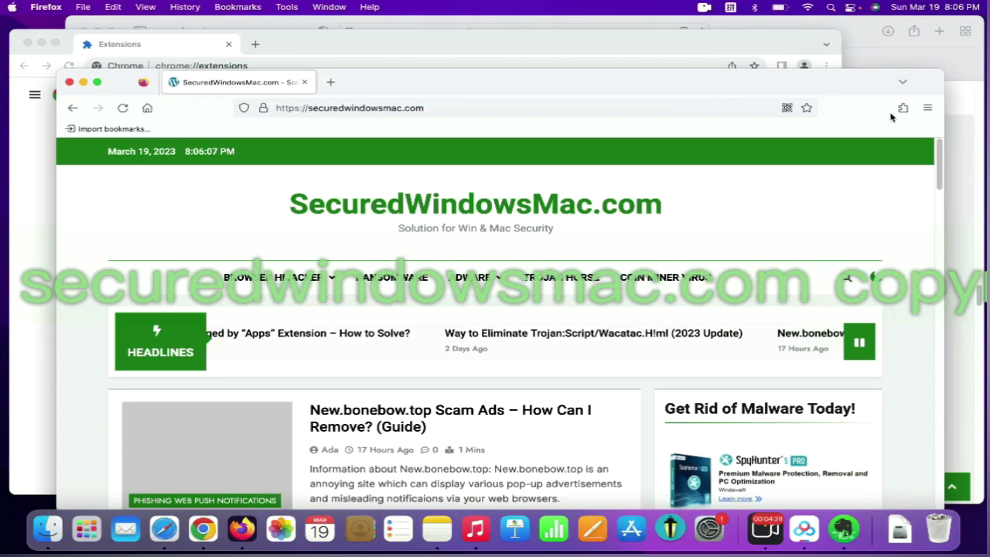
click(903, 108)
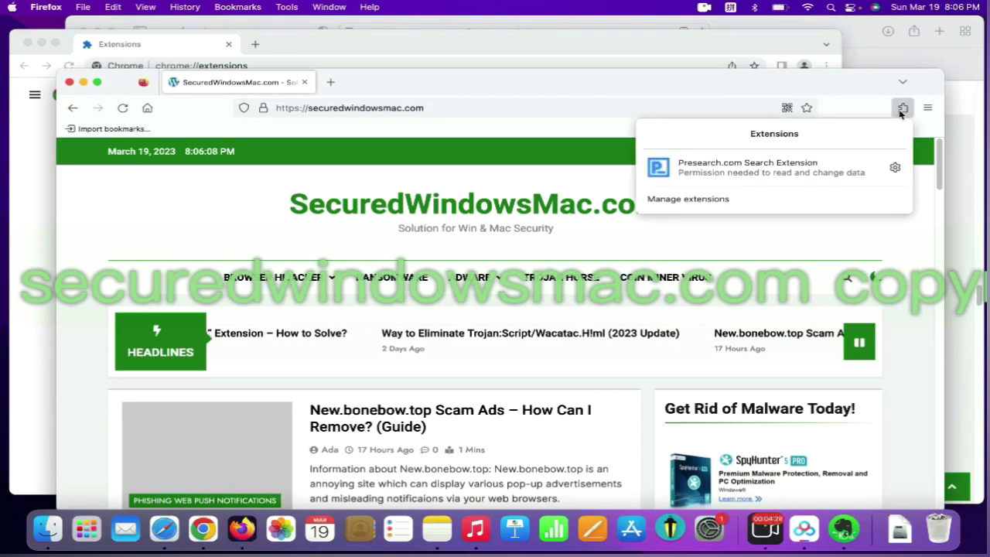
click(803, 197)
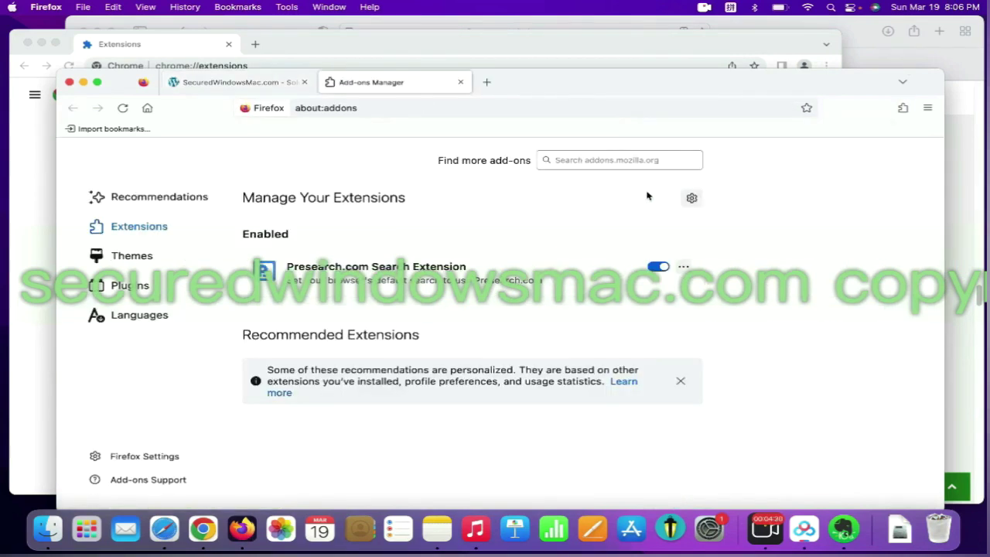
Step: Show the Presearch.com Search Extension's options and highlight 'malicious files' in step 3
click(684, 268)
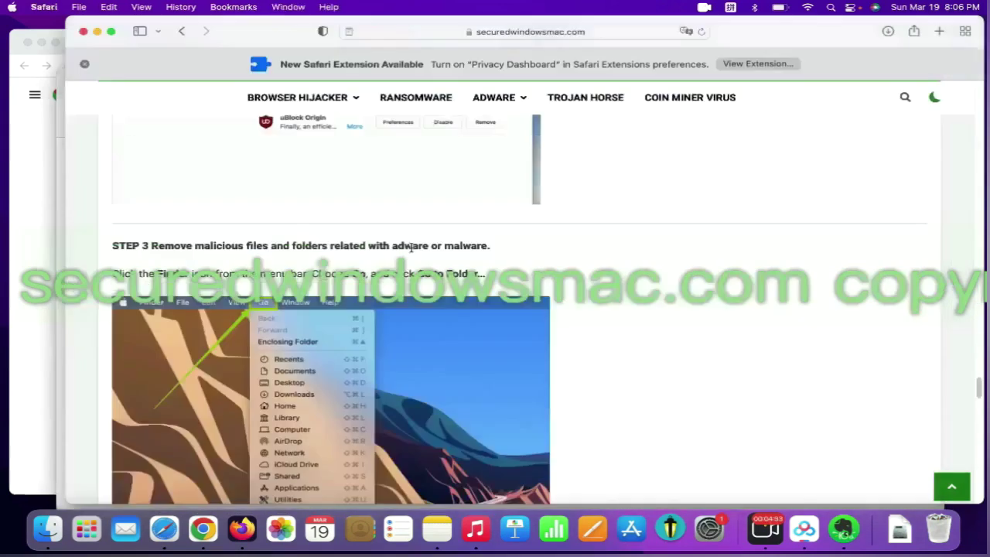
drag(269, 246, 190, 246)
click(190, 246)
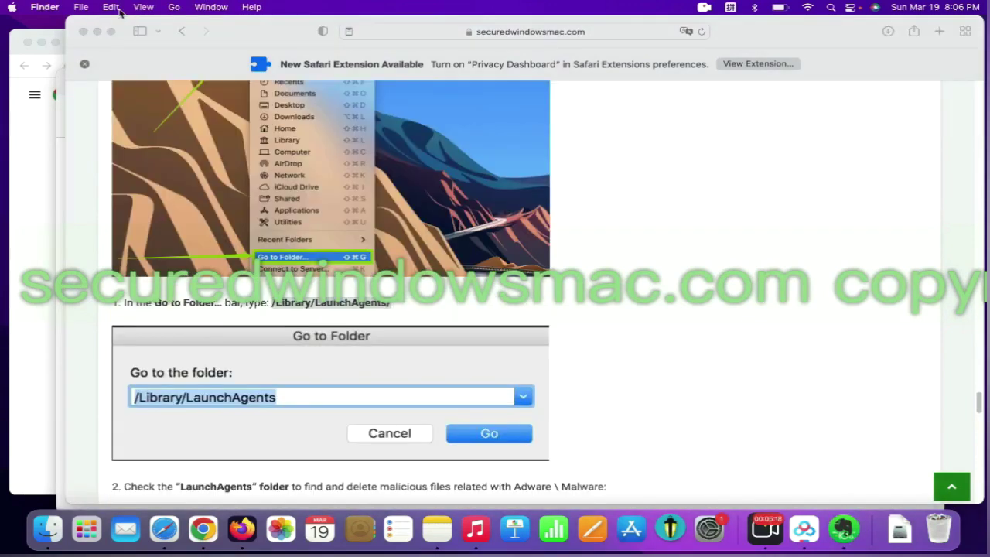
Step: Go to /Library/LaunchAgents/ in Finder and move com.enigmasoft.spyhunter.plist to the Trash
click(174, 7)
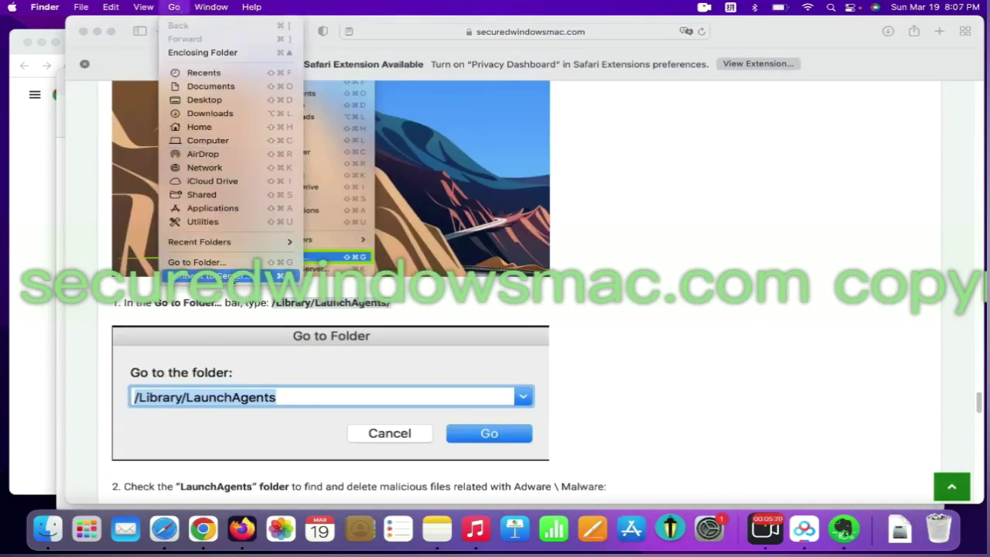
click(235, 264)
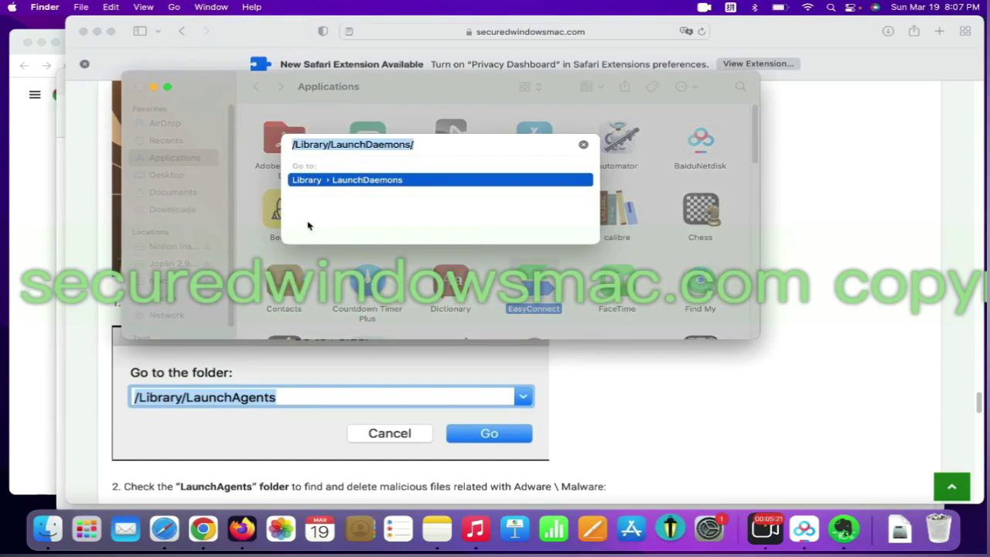
text(/Library/LaunchAgents/)
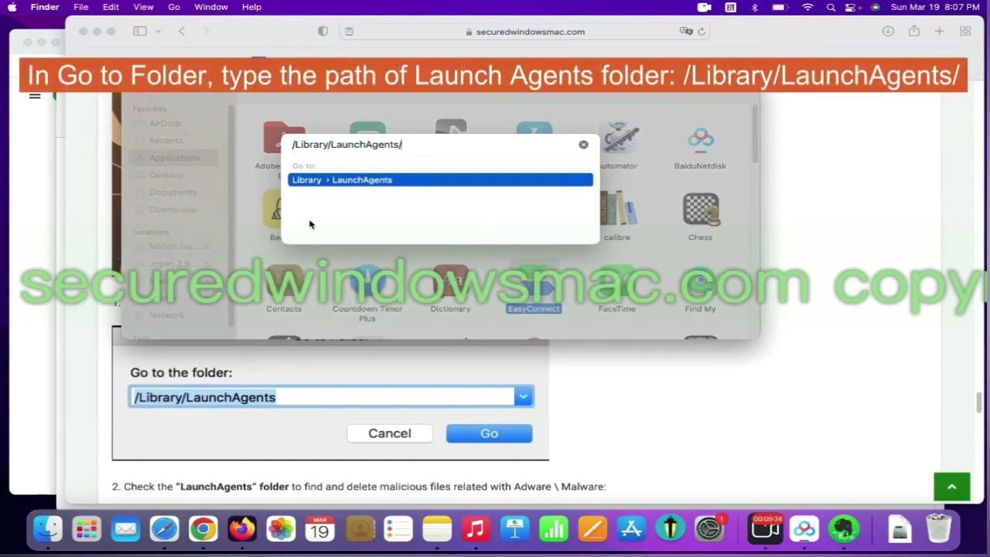
key(Return)
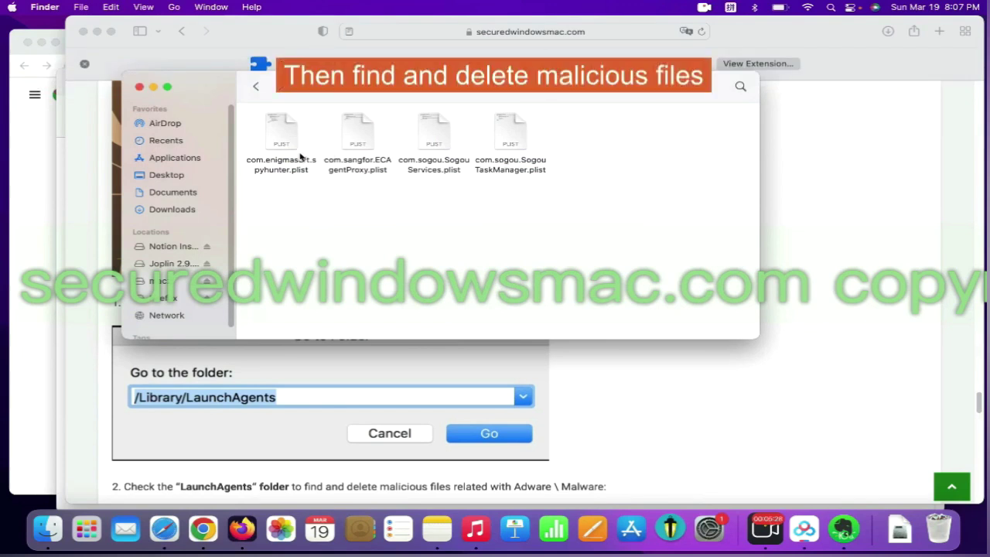
right_click(294, 152)
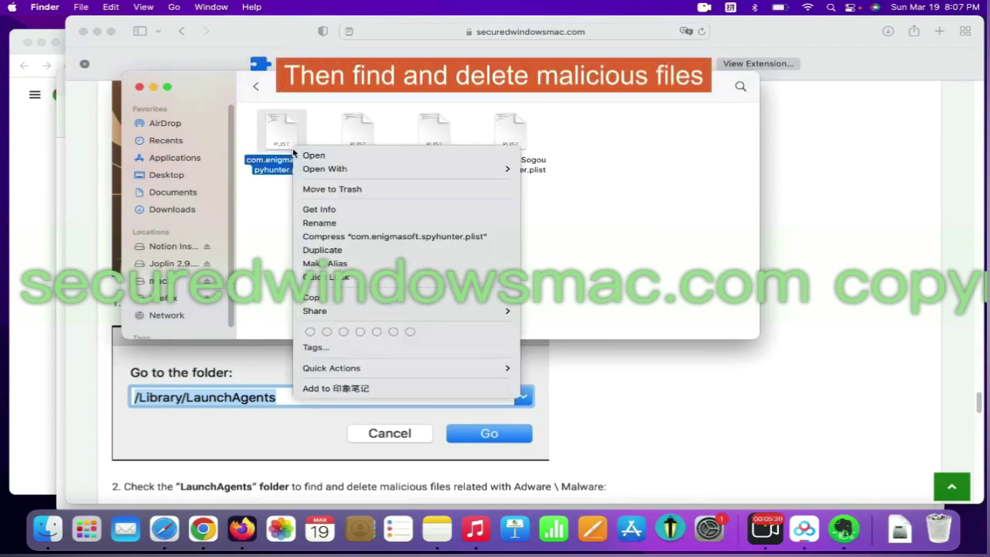
click(336, 189)
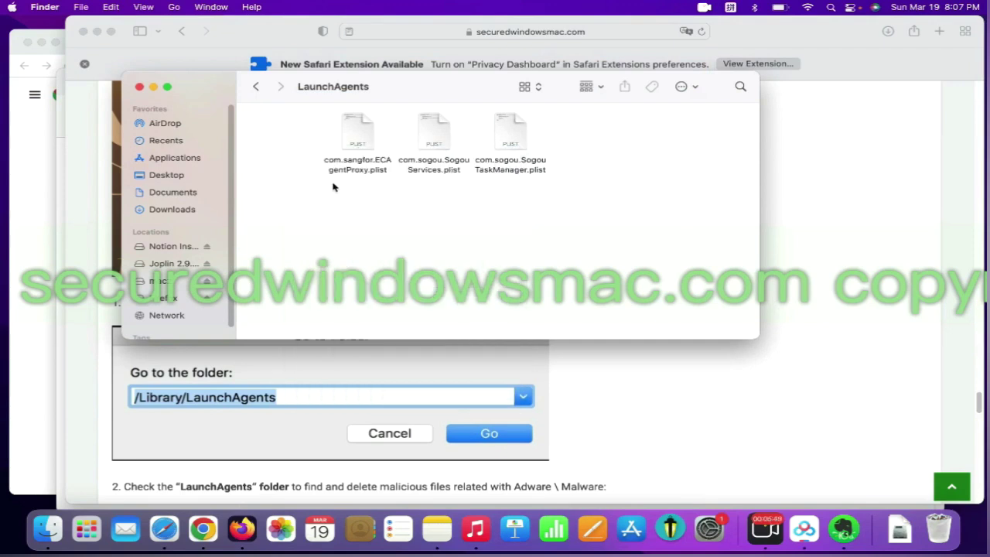
click(719, 385)
Step: Scroll to step 3 and highlight the ~/Library/Application Support/ path
scroll(825, 341, down, 1)
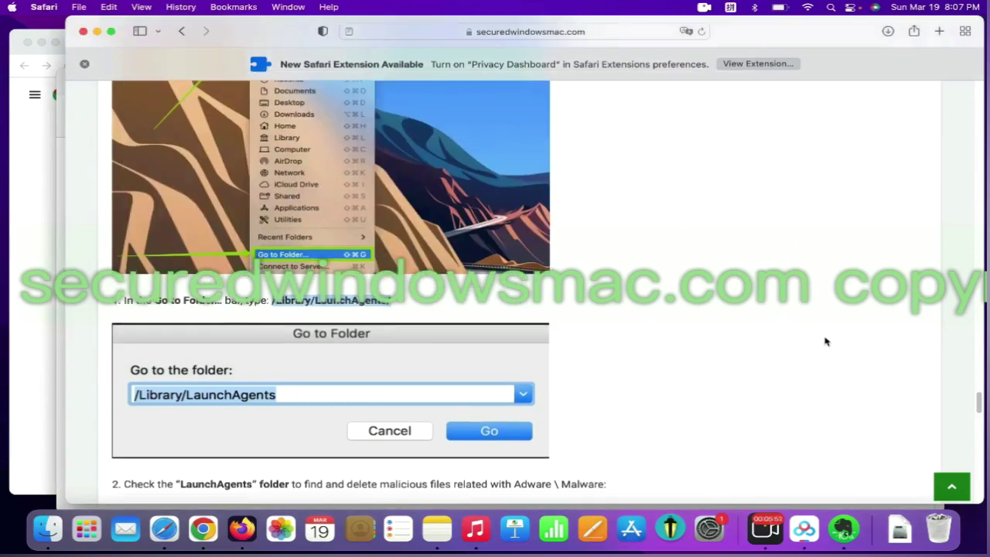
scroll(825, 341, down, 10)
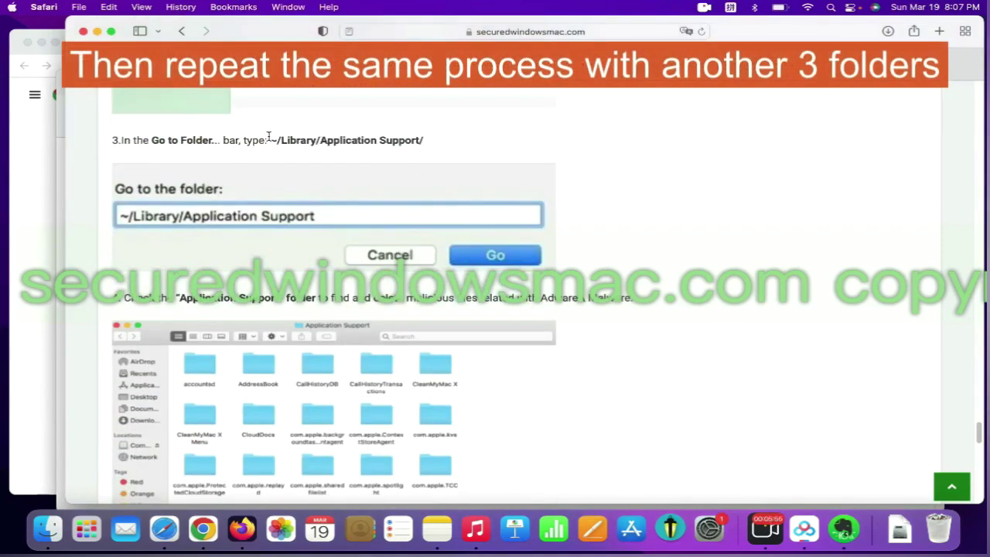
drag(268, 139, 426, 141)
key(super+c)
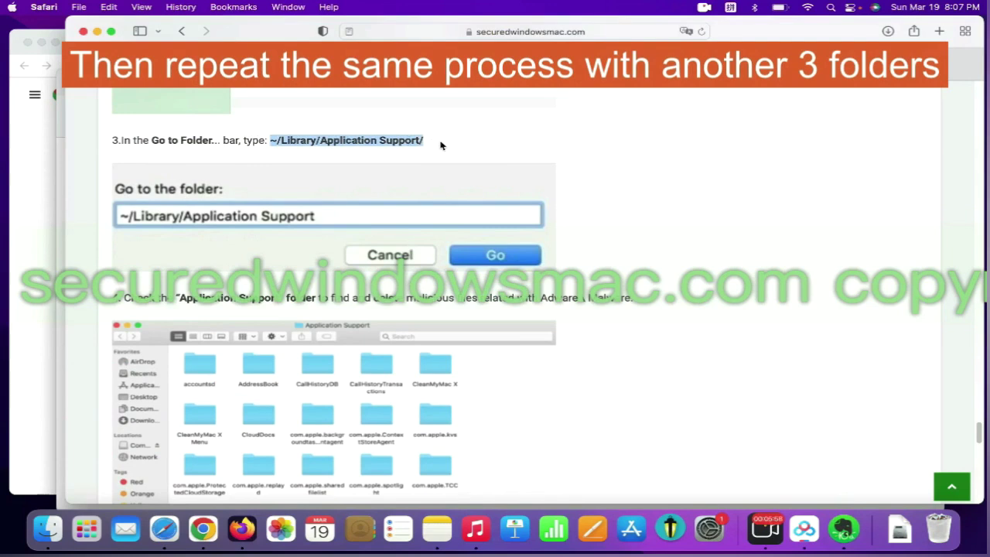
Step: Go to ~/Library/Application Support/ in Finder and bring up the Goldenfrog folder's actions
click(844, 507)
click(174, 7)
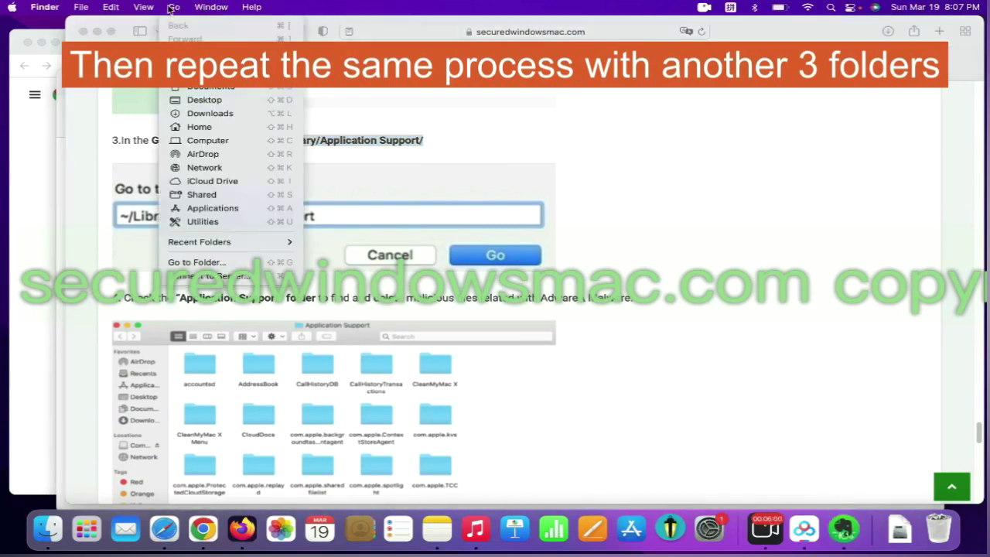
click(231, 263)
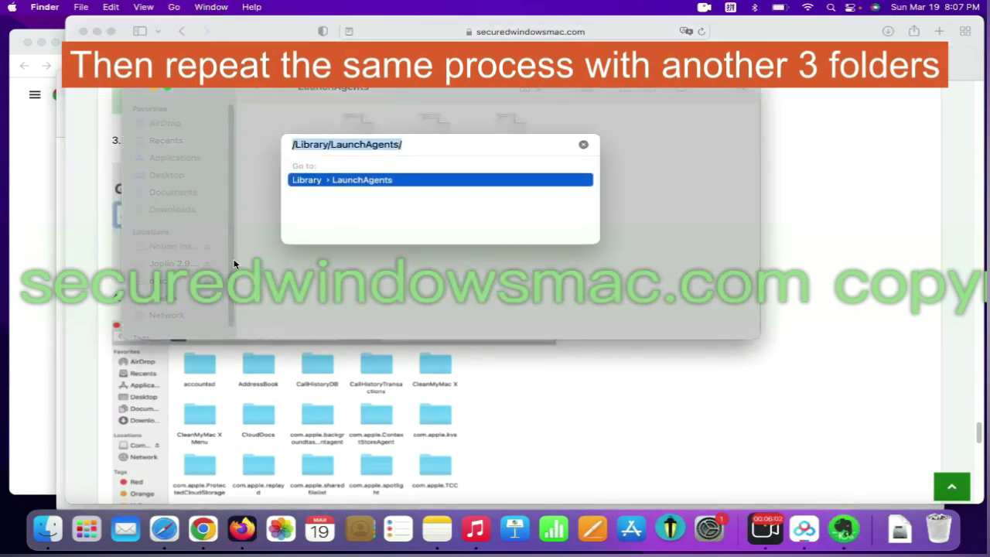
key(super+v)
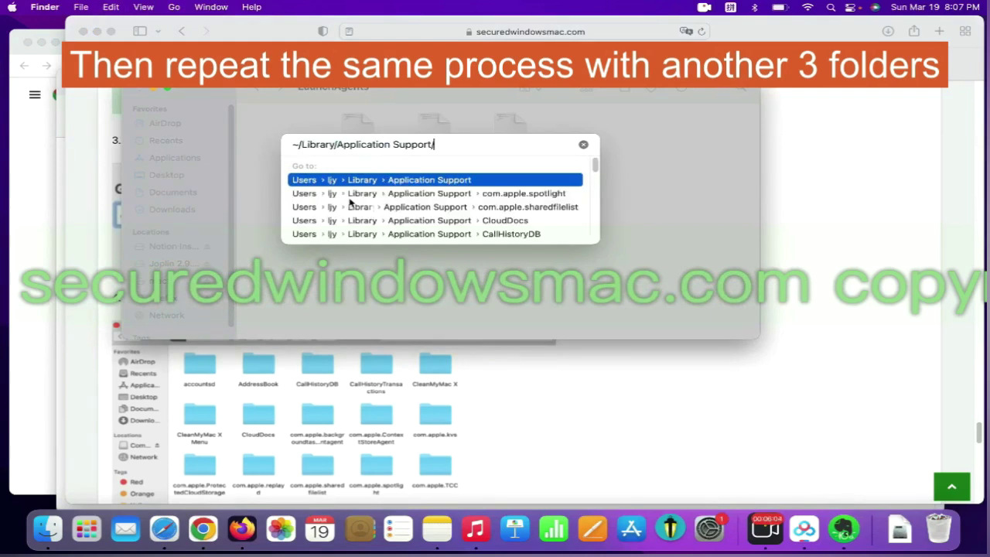
key(Return)
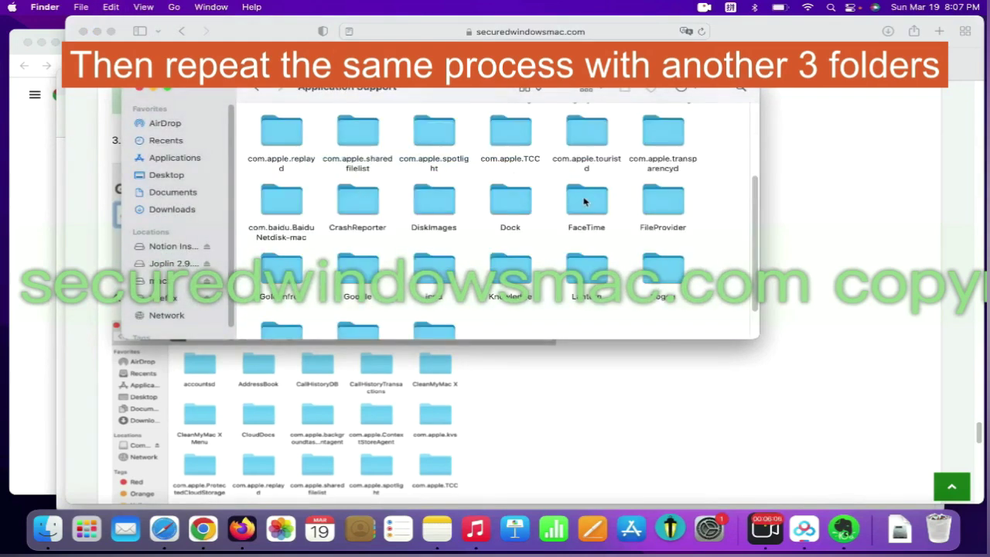
scroll(749, 222, up, 1)
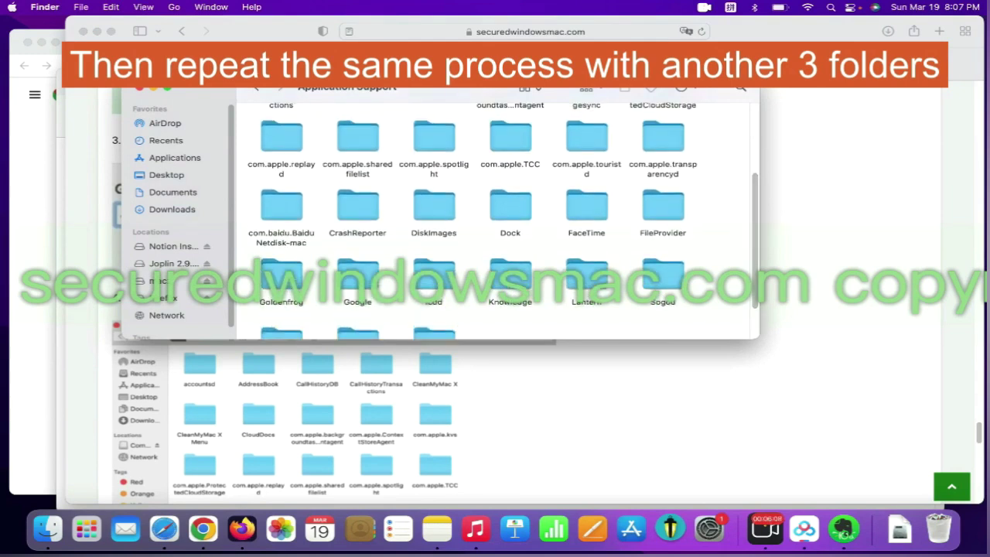
right_click(286, 277)
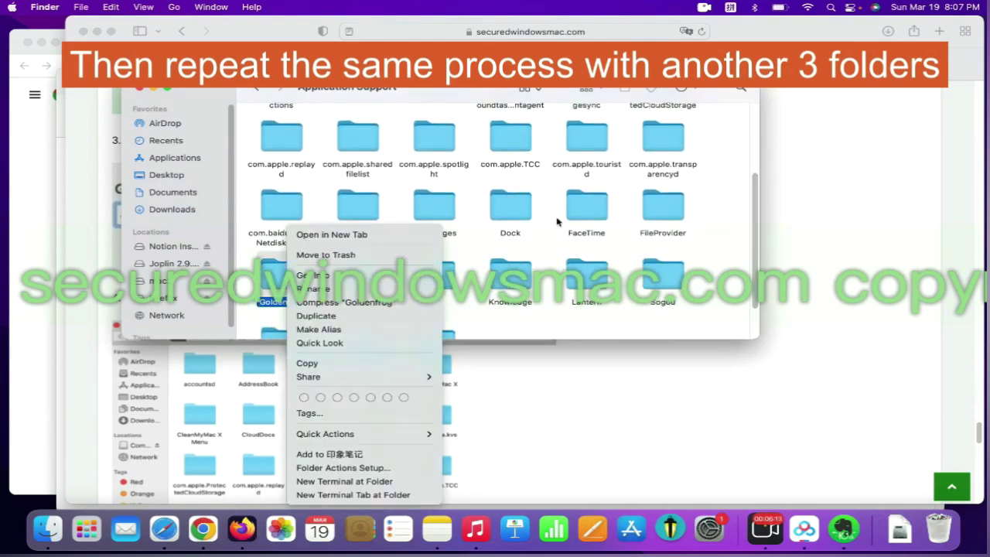
click(942, 181)
Step: Copy the ~/Library/LaunchAgents path from step 5 of the guide
scroll(635, 315, down, 1)
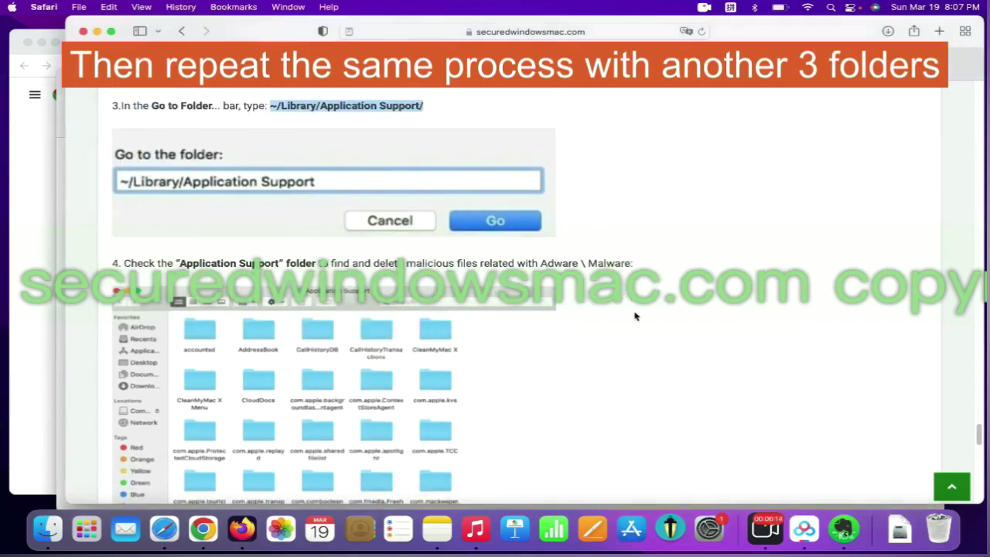
scroll(634, 316, down, 7)
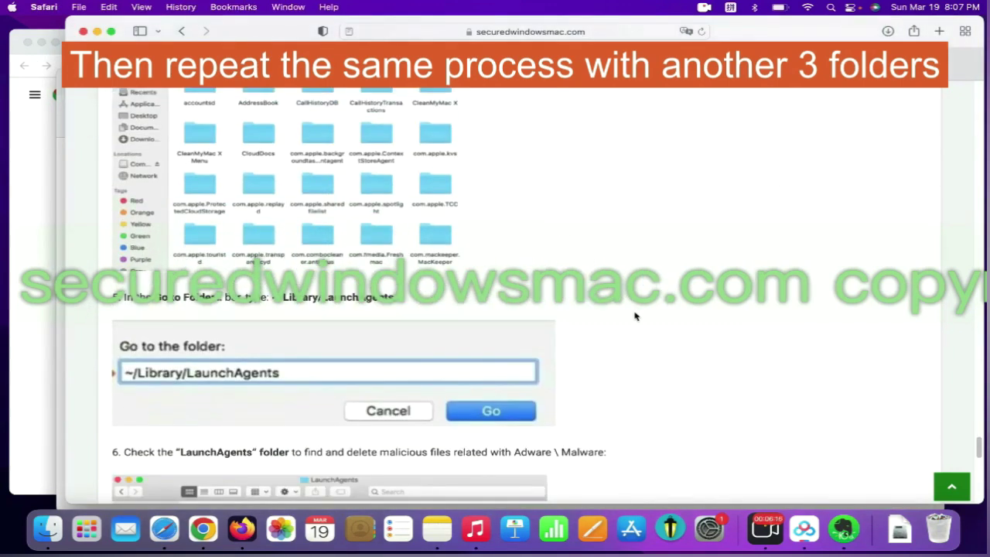
drag(272, 303, 455, 303)
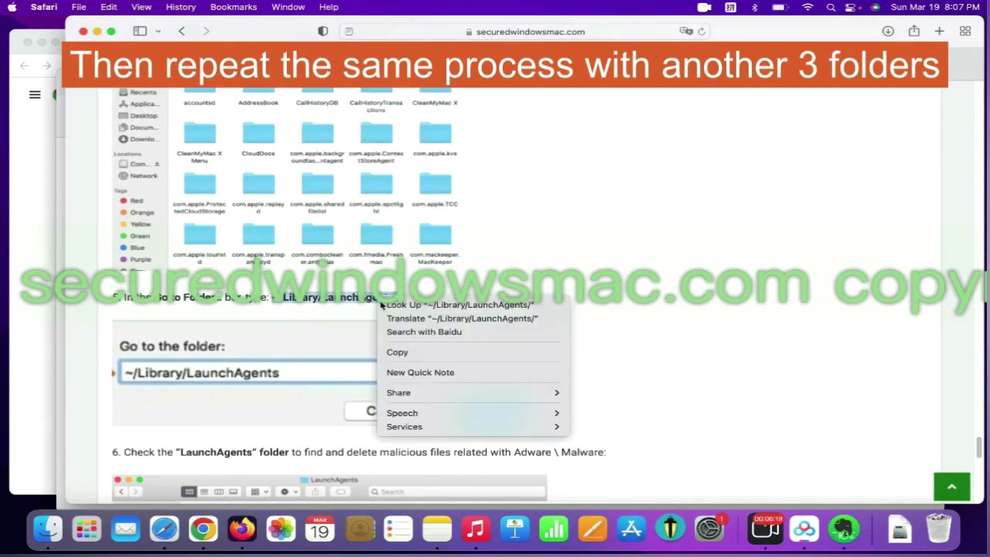
click(418, 352)
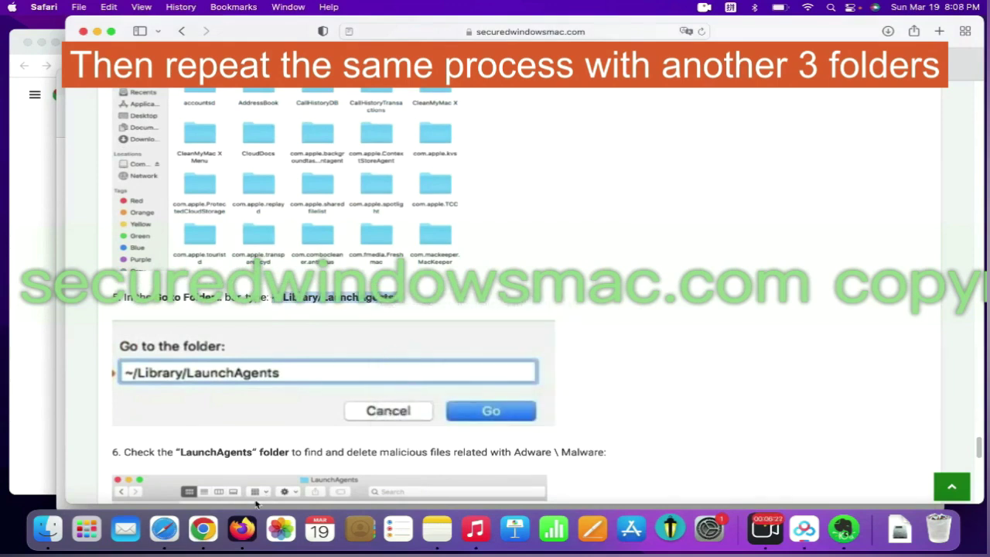
Step: Go to ~/Library/LaunchAgents in Finder and bring up the actions for org.getlantern.plist
click(48, 528)
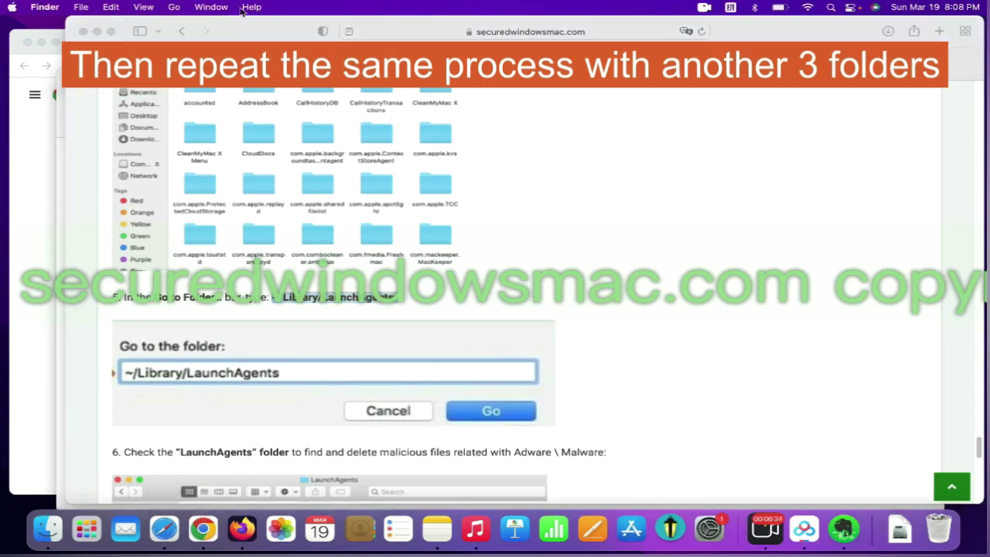
click(174, 7)
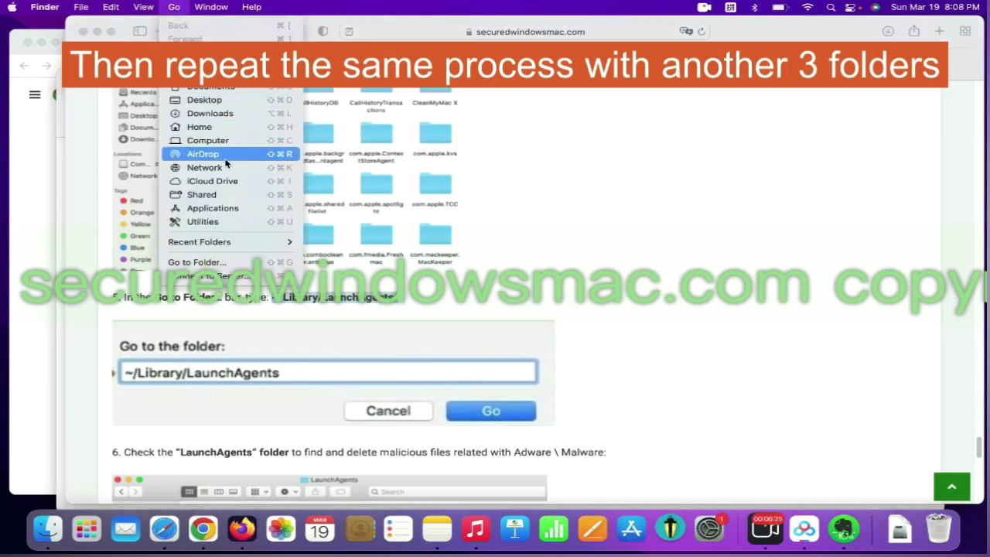
click(232, 261)
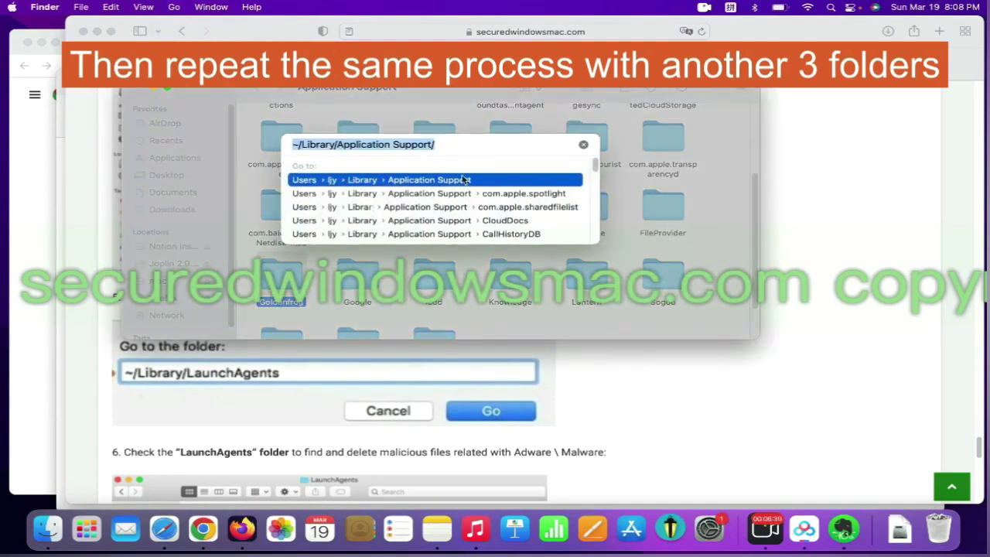
key(super+v)
key(Return)
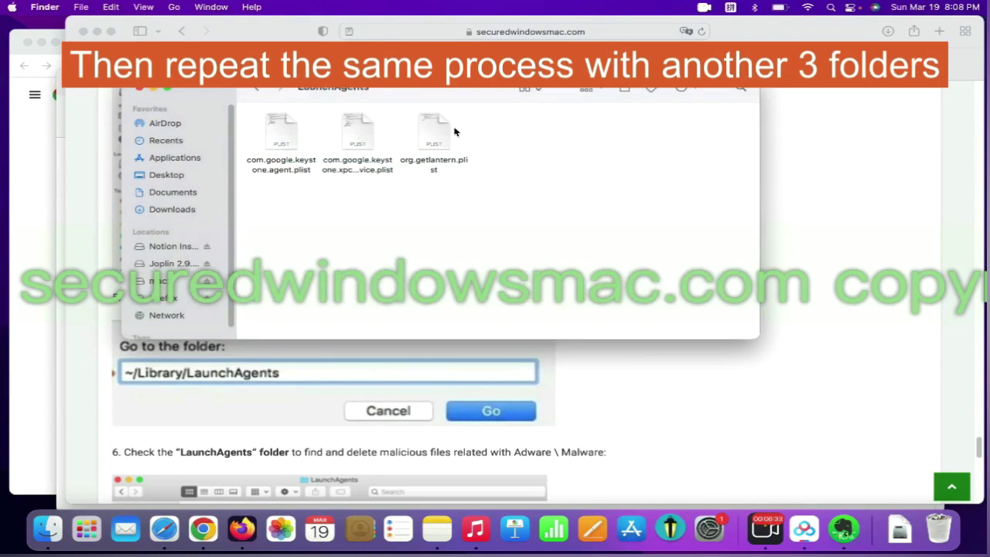
right_click(415, 162)
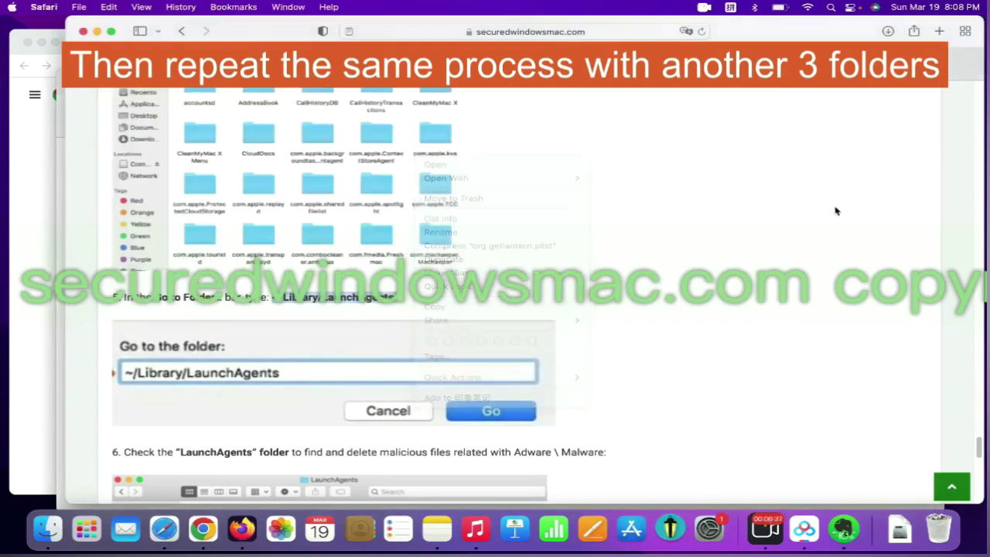
Step: Copy the /Library/LaunchDaemons/ path from step 7 of the guide
scroll(666, 364, down, 5)
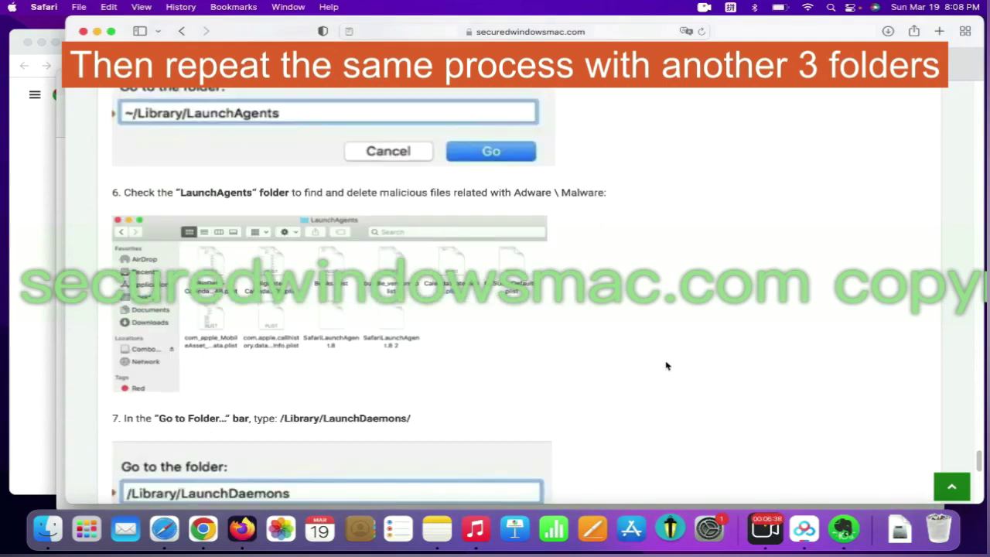
scroll(666, 365, down, 1)
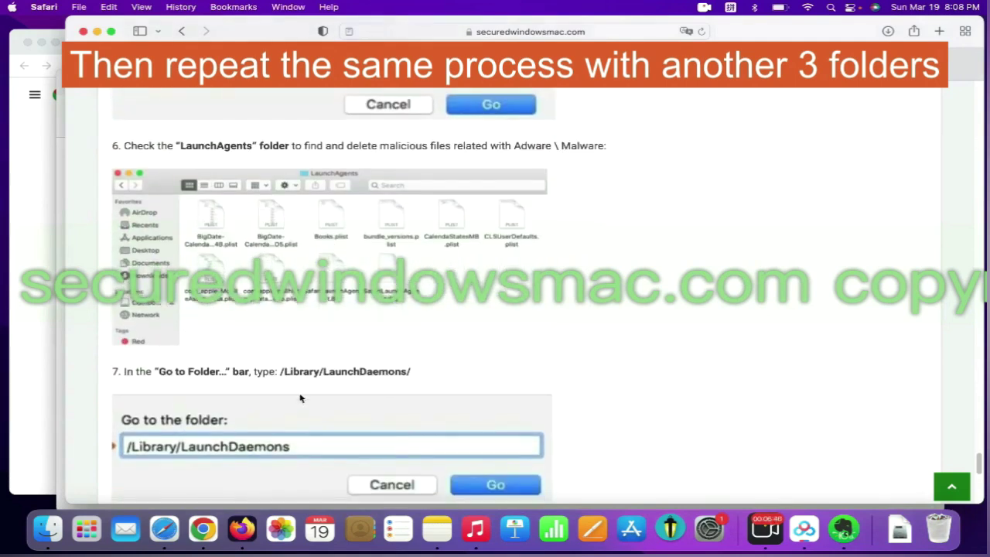
drag(282, 372, 422, 372)
right_click(398, 370)
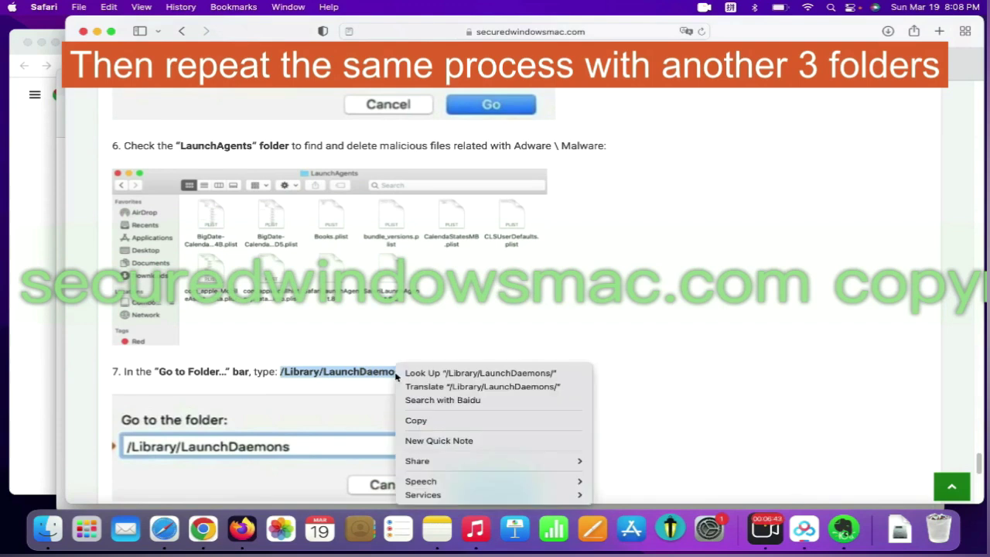
click(436, 420)
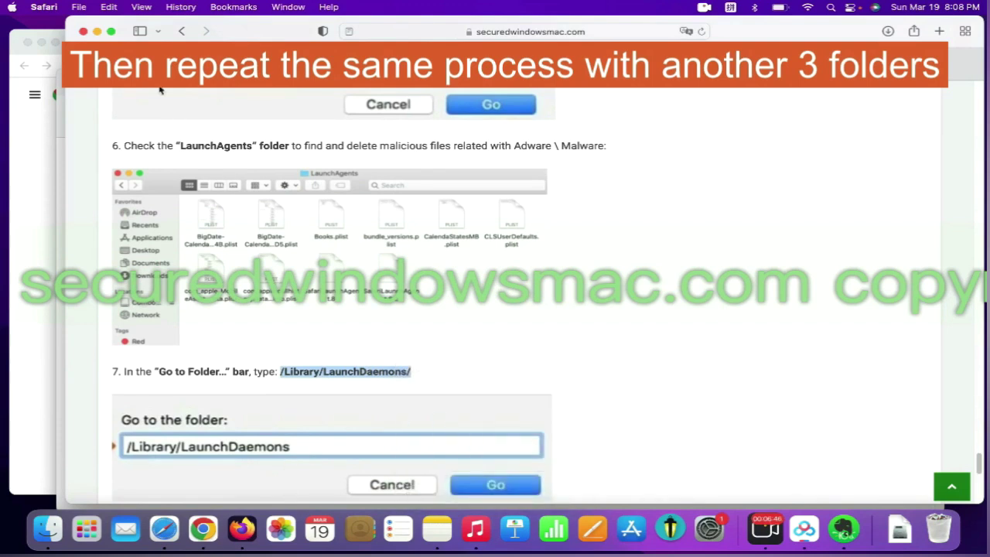
Step: Go to /Library/LaunchDaemons in Finder and bring up the actions for vyprvpnservice.plist
click(174, 7)
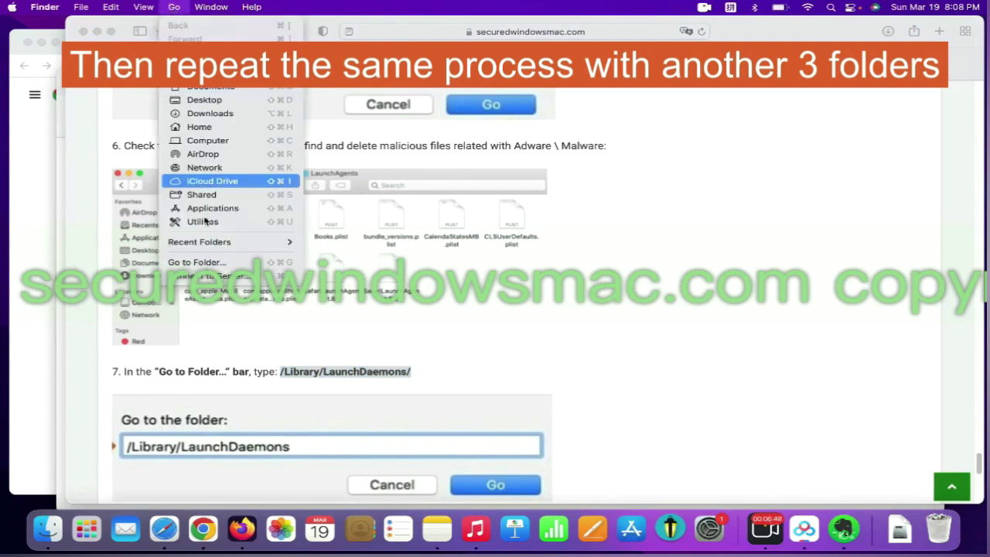
click(227, 267)
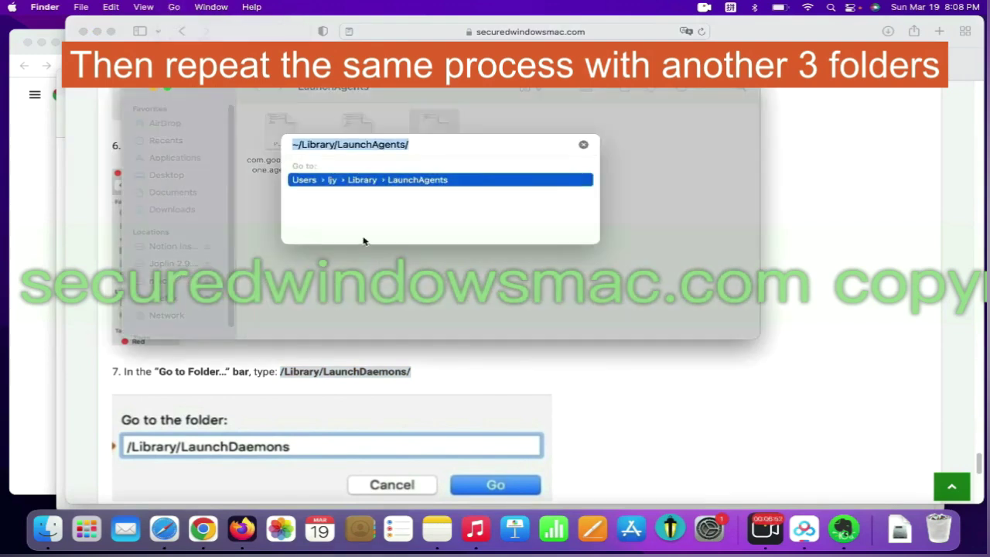
key(super+v)
key(Return)
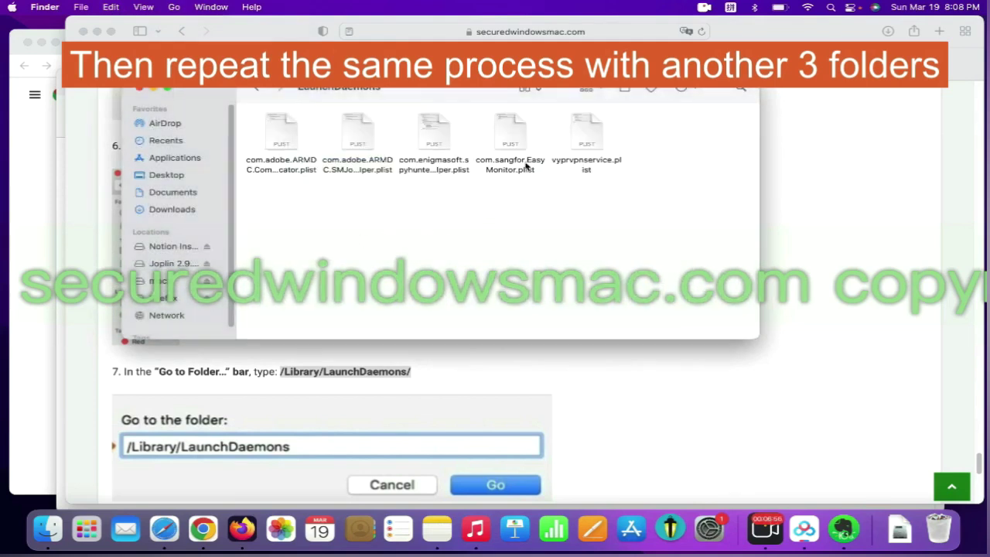
right_click(594, 142)
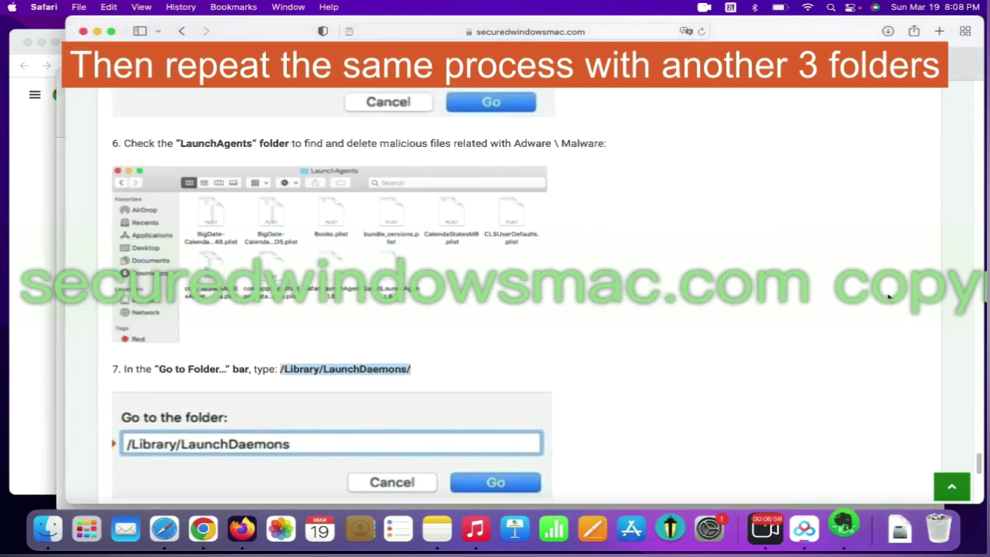
Step: Scroll to step 8 and choose Download SpyHunter For Mac OS (Free Trial)
scroll(880, 302, down, 10)
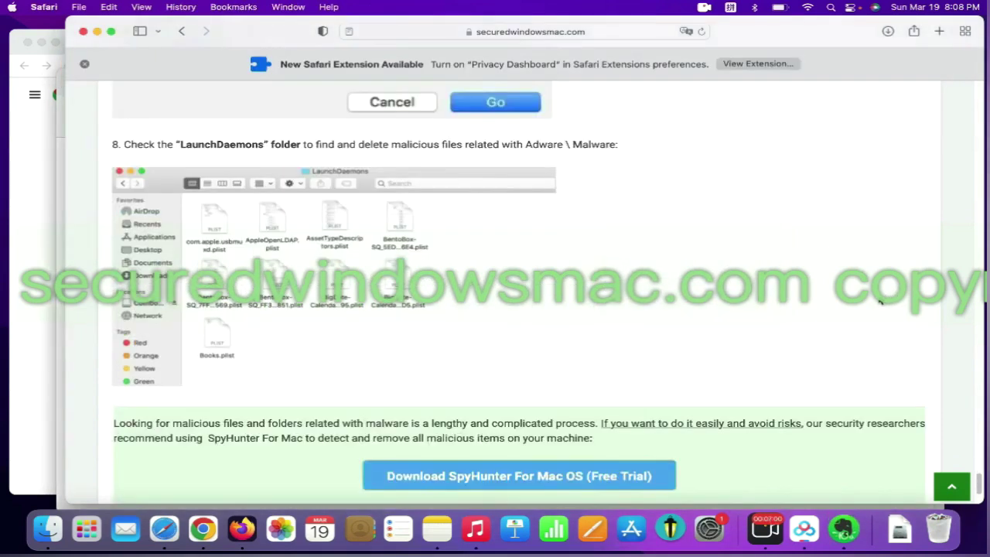
drag(599, 399, 343, 379)
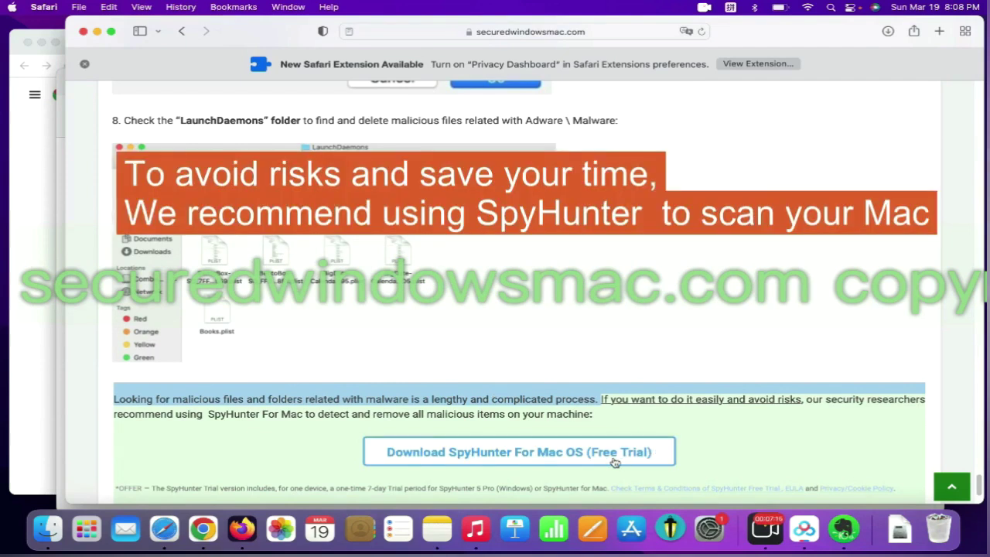
click(615, 461)
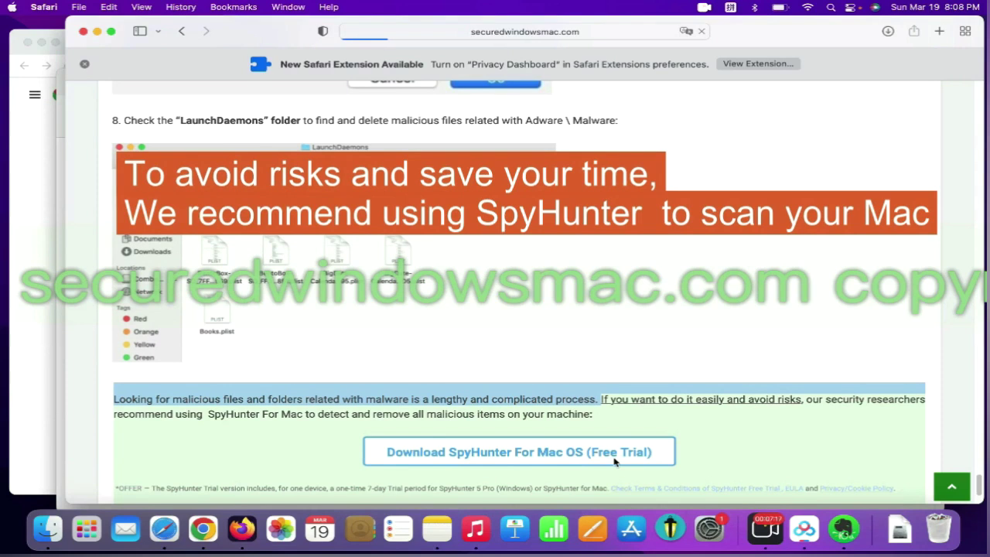